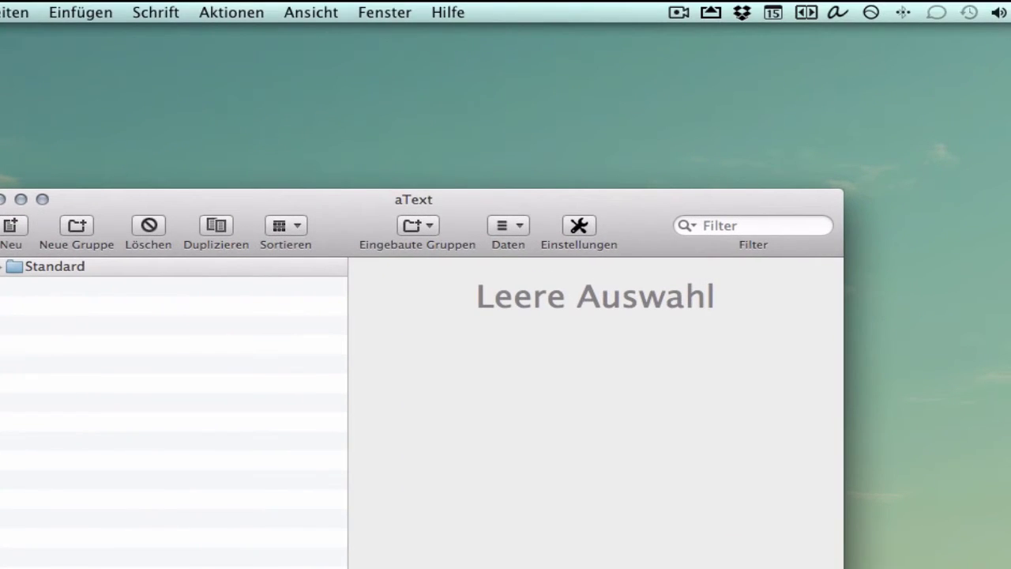
click(838, 12)
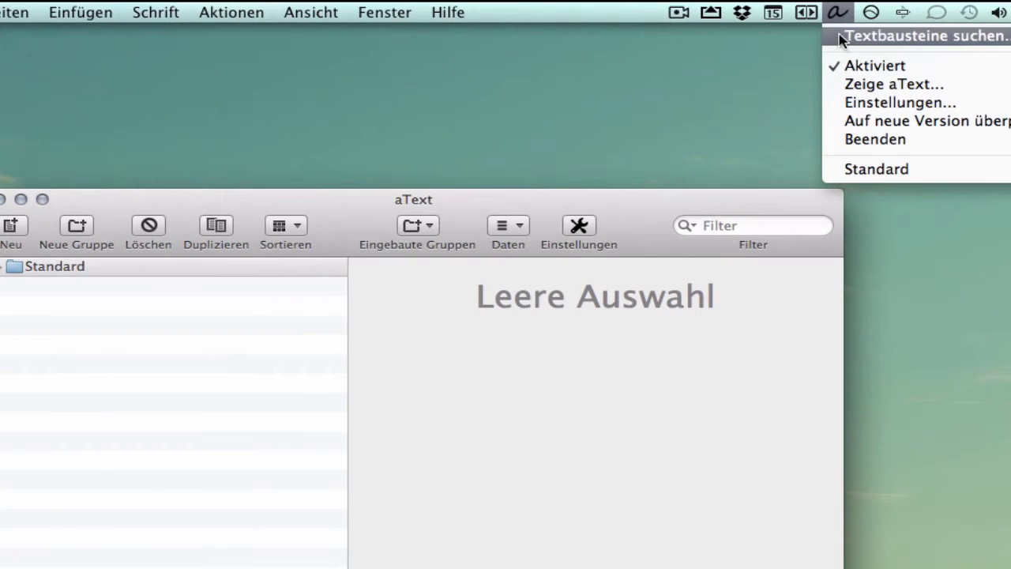
click(553, 351)
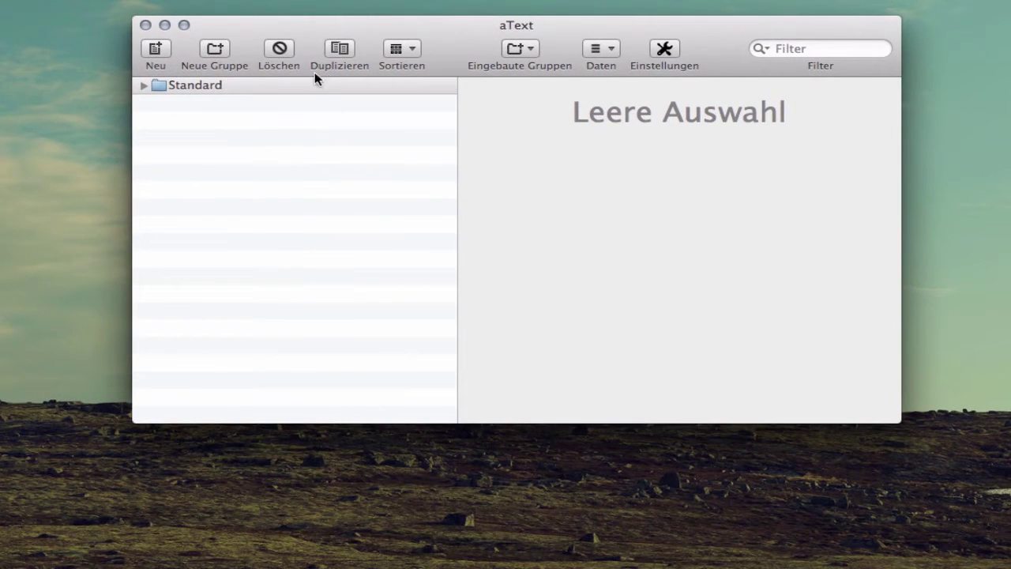
- Create a new snippet group named "Mail Schnipsel"
click(212, 56)
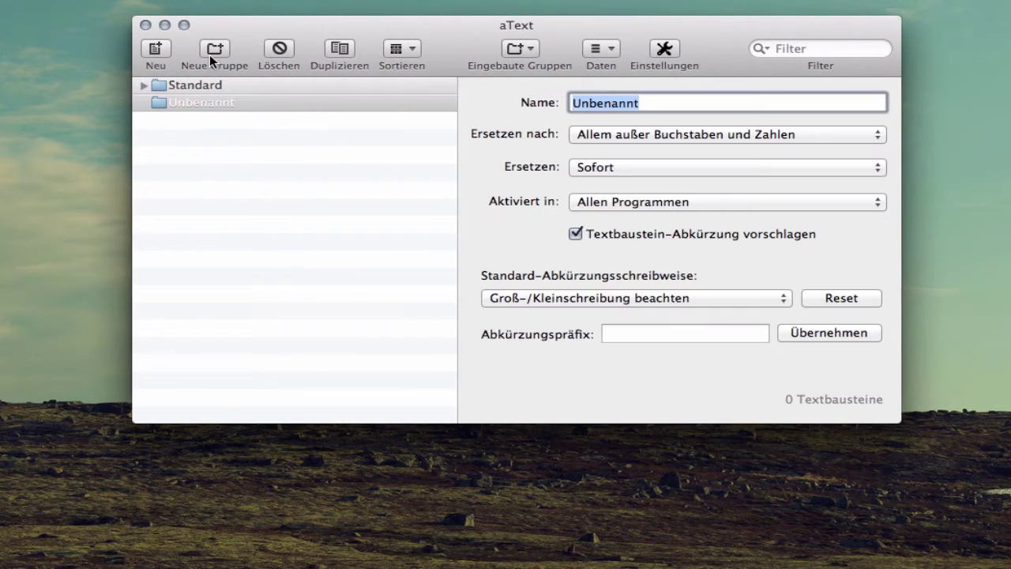
text(Mail )
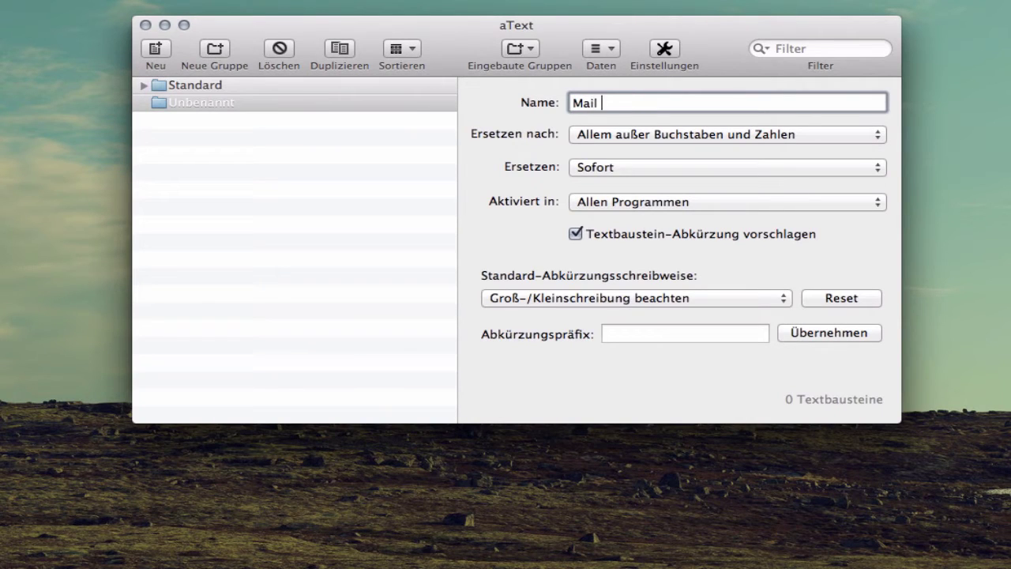
text(Schnipsel)
key(Return)
click(266, 270)
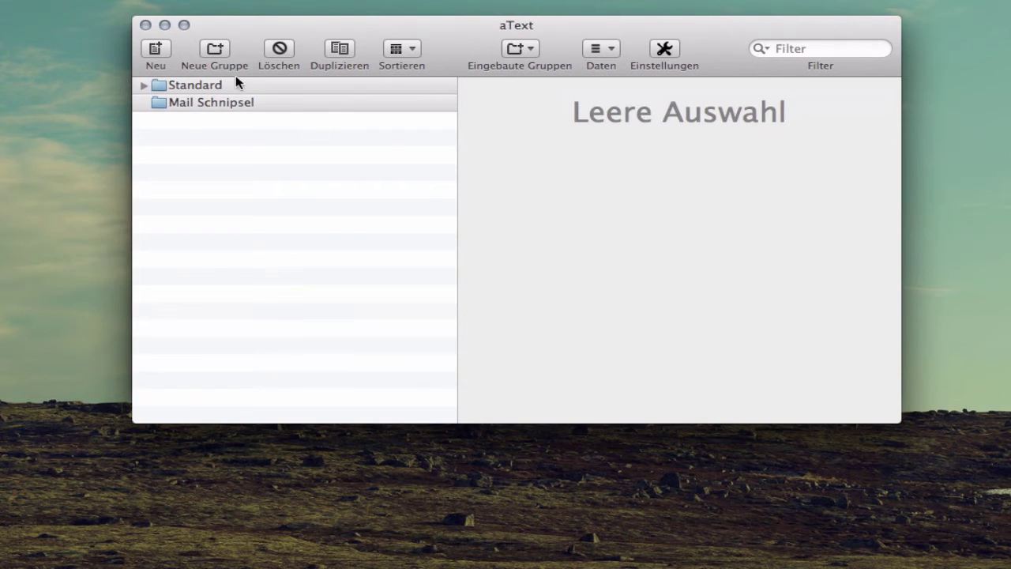
- Select the Mail Schnipsel group and review its options for replacement timing and the programs it is active in
click(231, 97)
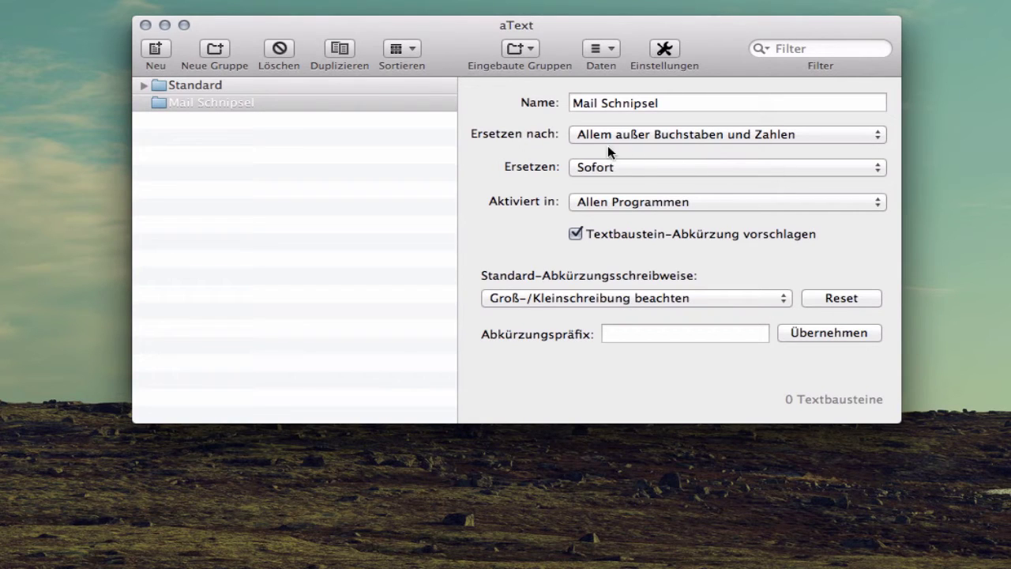
click(642, 174)
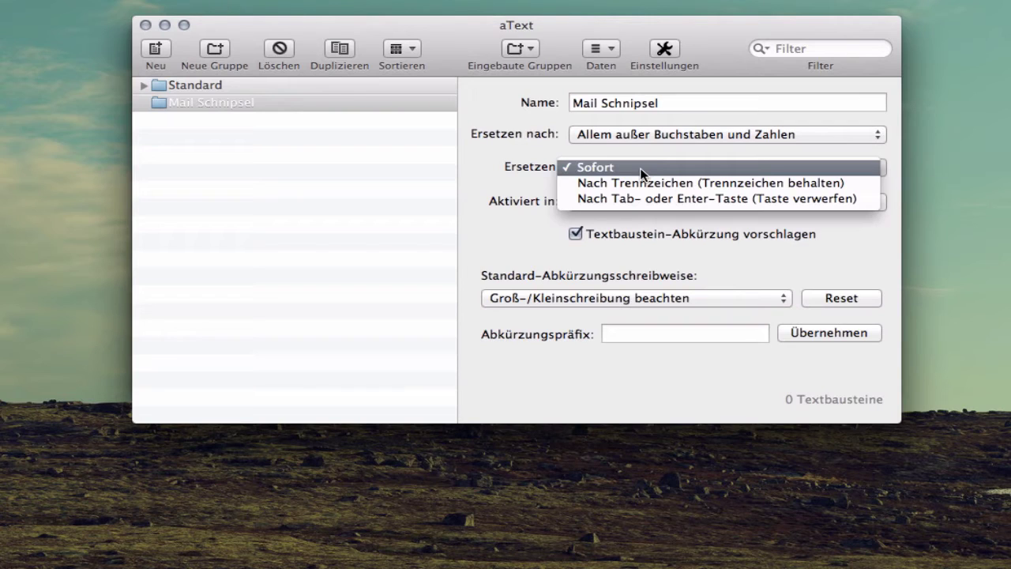
click(466, 158)
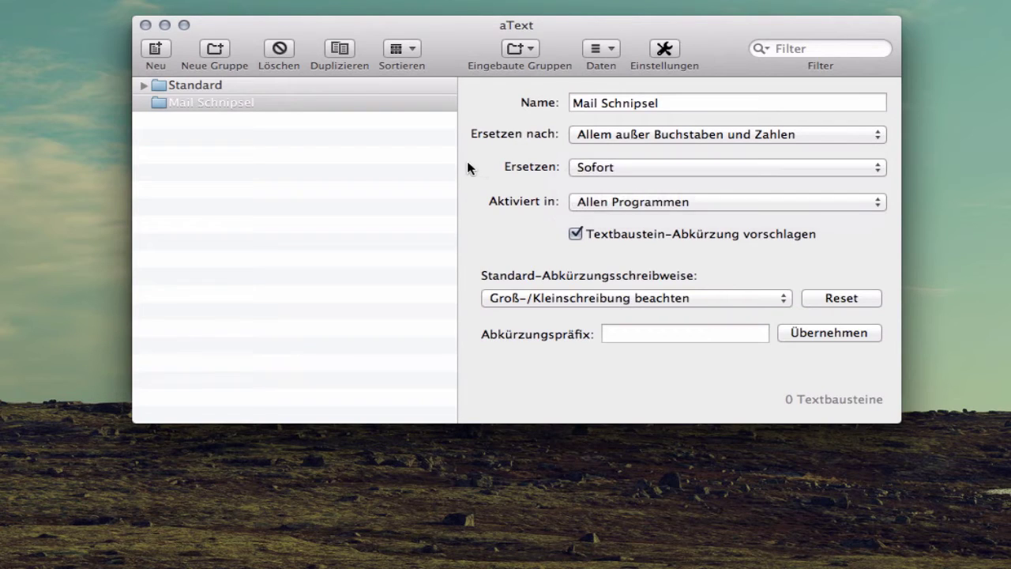
click(634, 203)
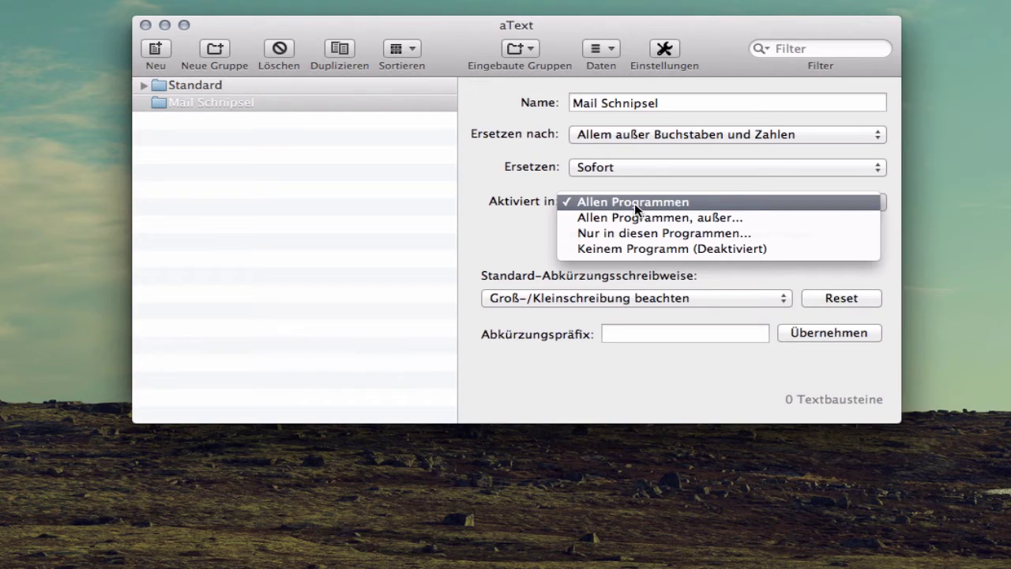
click(514, 202)
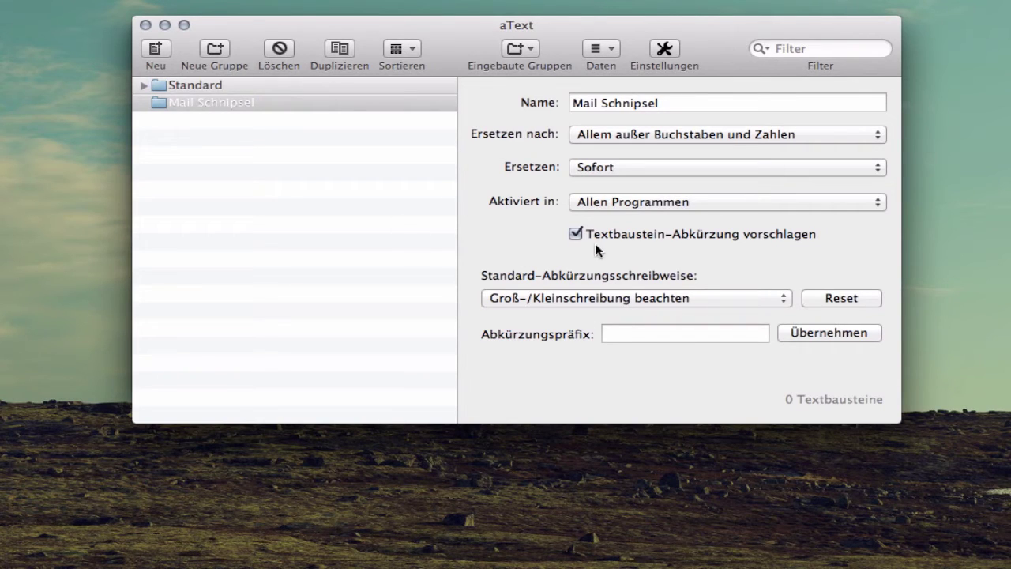
- Add a new snippet to the Mail Schnipsel group with the abbreviation ";mfg", set to ignore upper and lower case
click(165, 50)
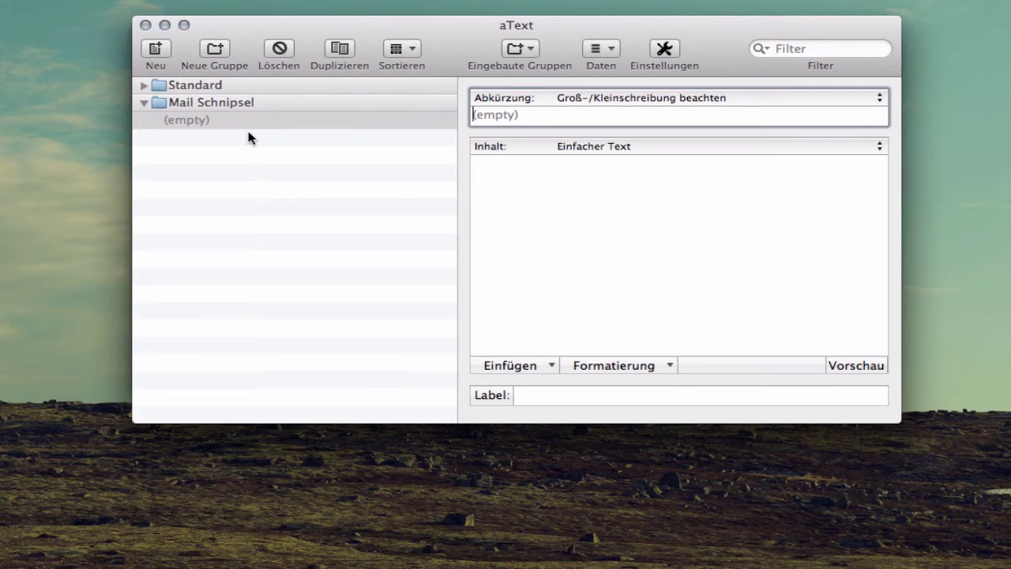
text(;)
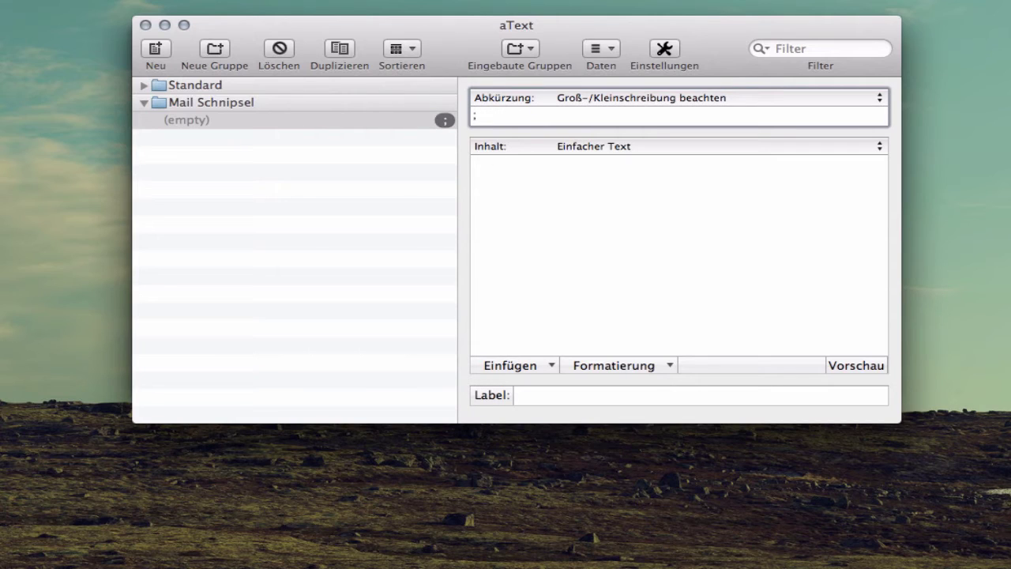
text(mfg)
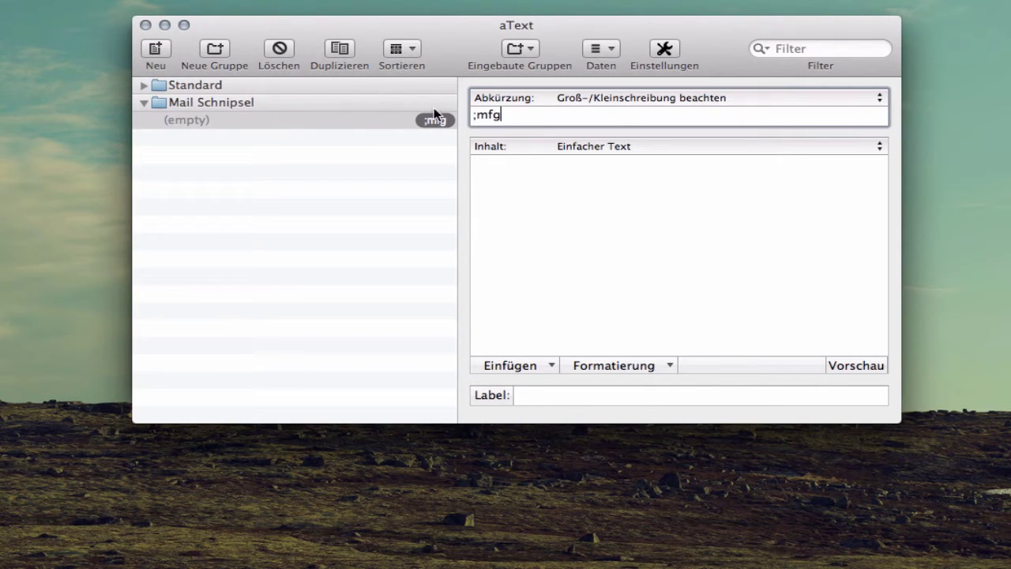
click(670, 98)
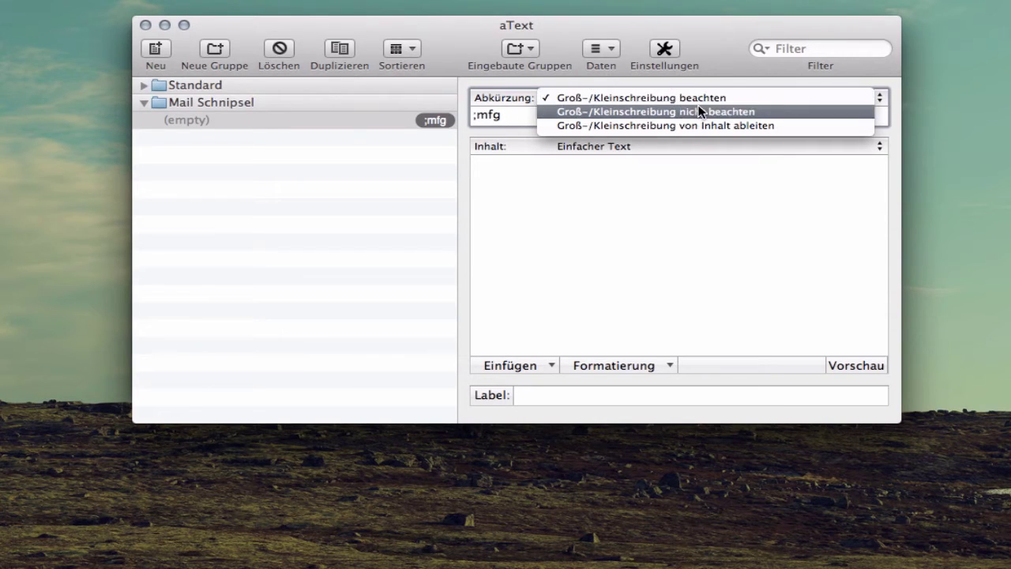
click(700, 111)
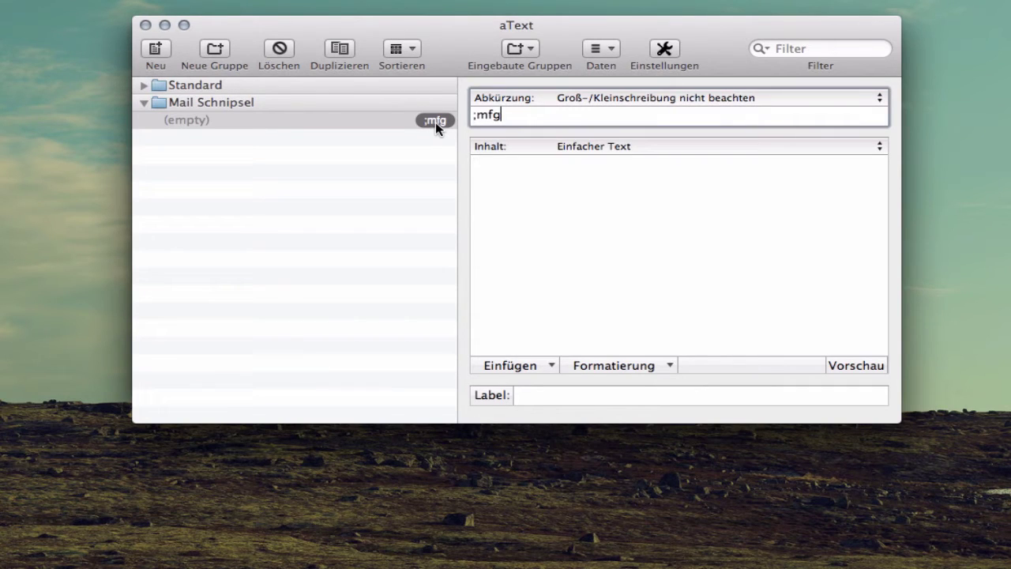
- Enter "Mit freundlichen Grüßen!" as the snippet's content, keeping the content type as Einfacher Text
click(547, 173)
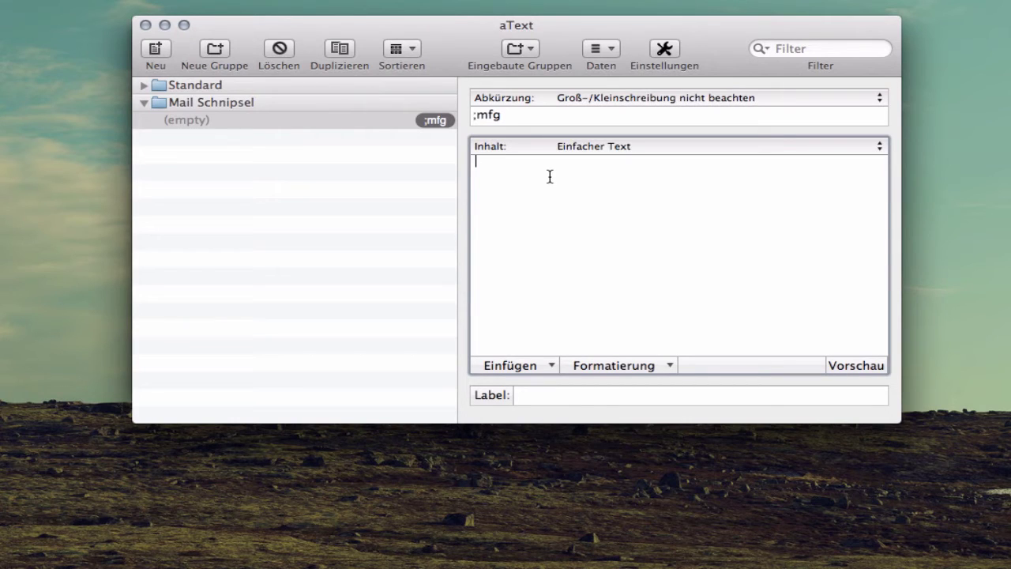
click(612, 140)
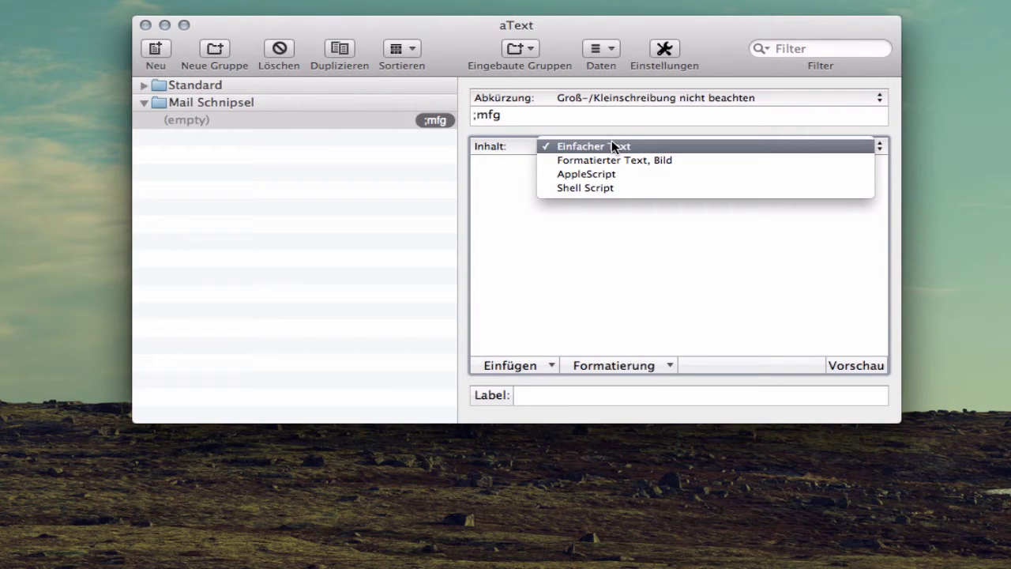
click(630, 233)
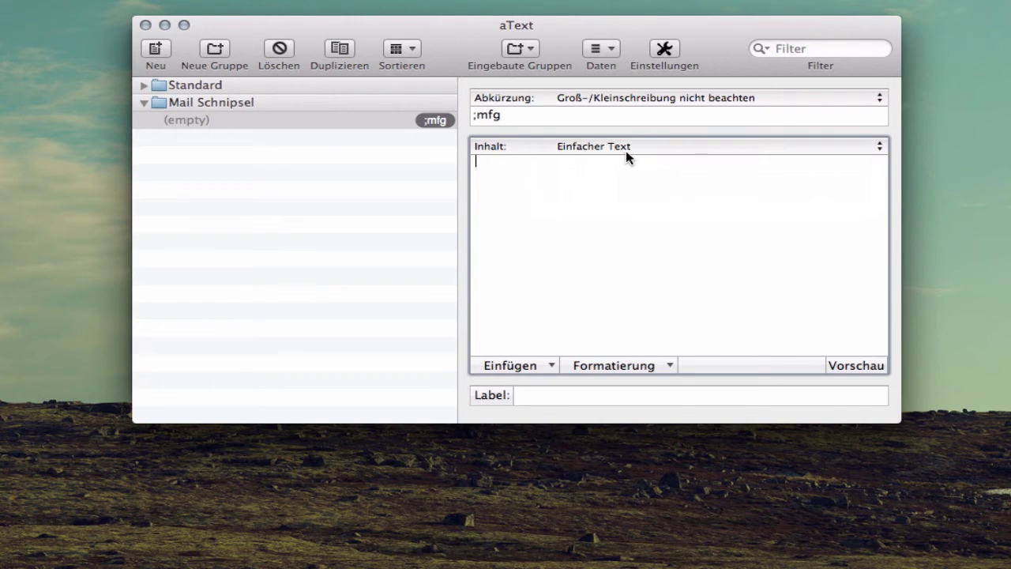
text(Mit)
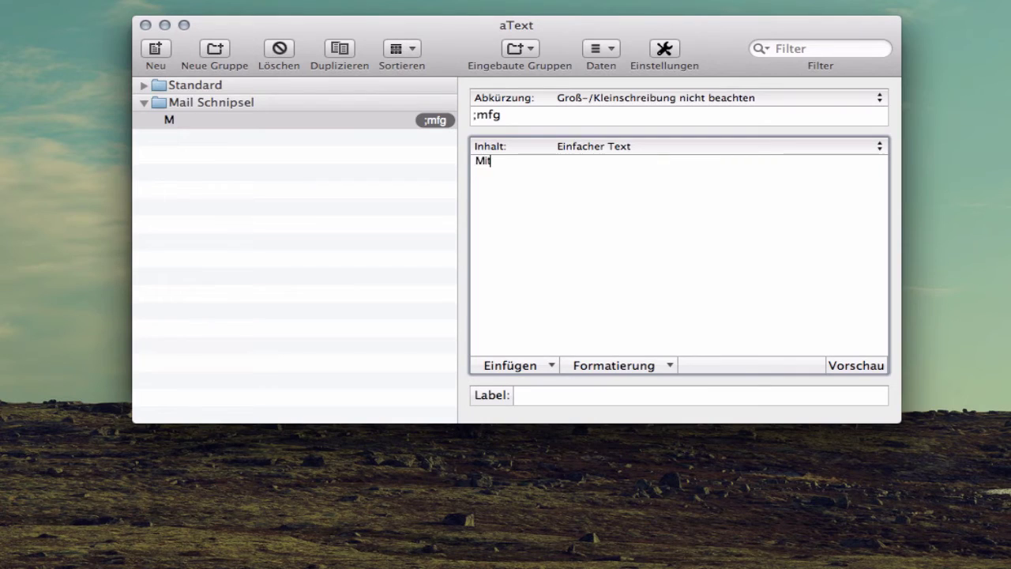
text( freundlichen )
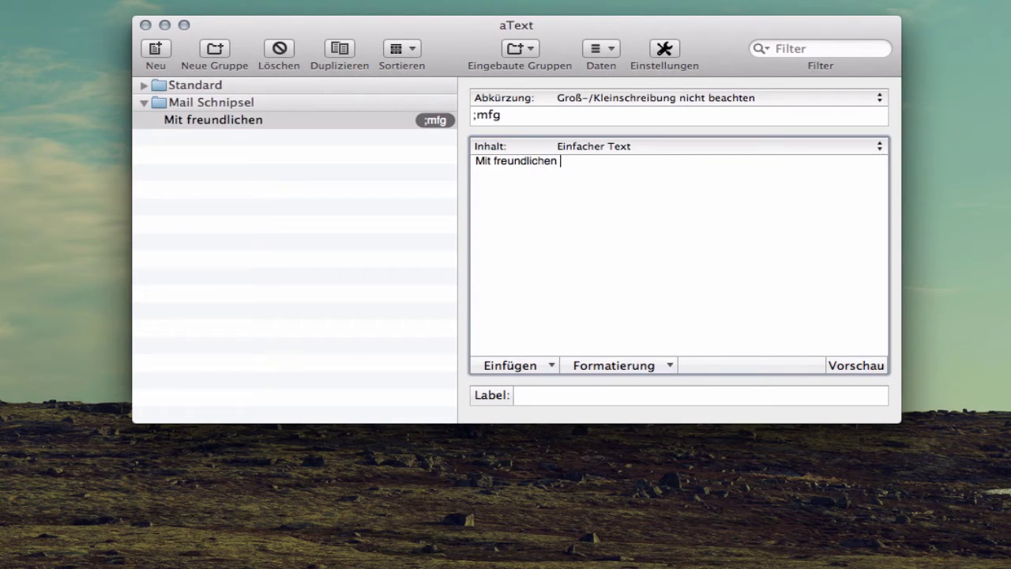
text(Grüßen!)
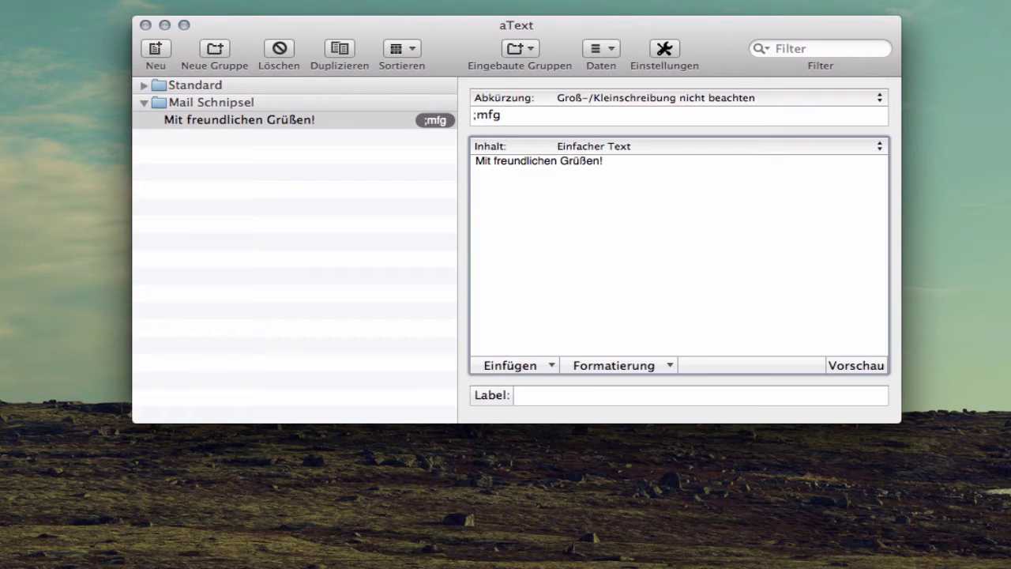
- Examine which elements can be inserted into the snippet's content, such as time, key and cursor, and its label field
click(533, 365)
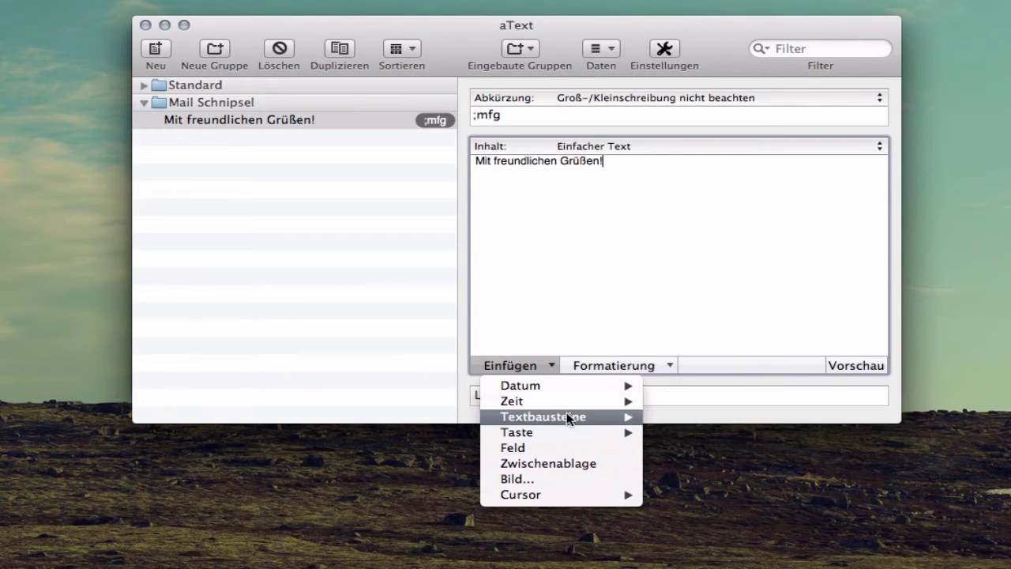
mouse_move(569, 402)
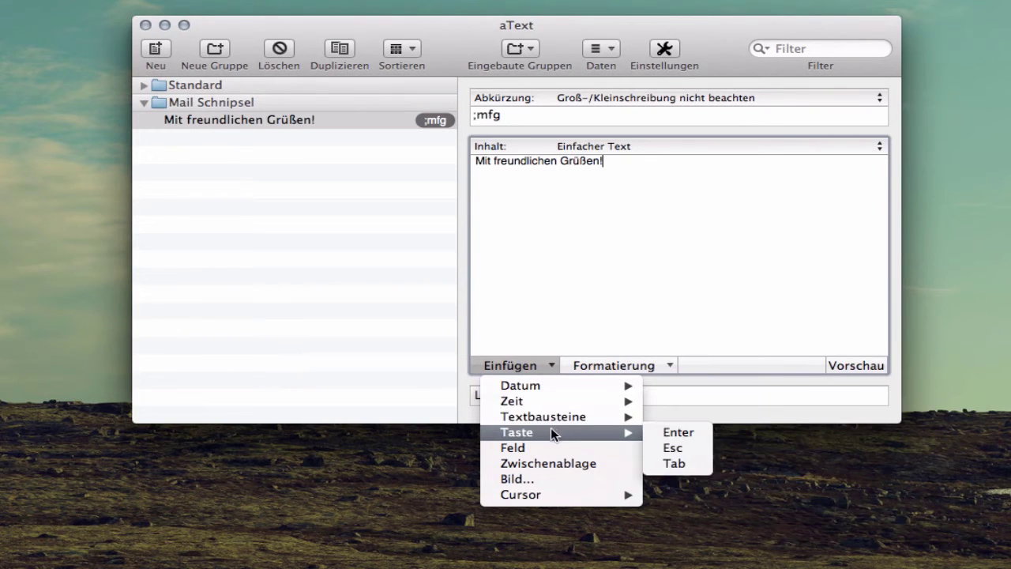
mouse_move(545, 496)
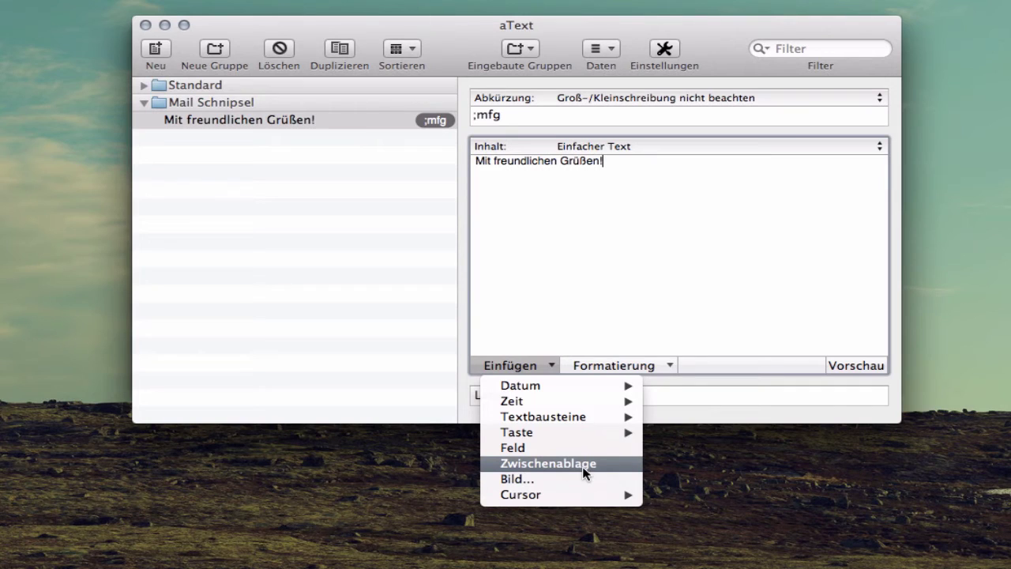
click(664, 308)
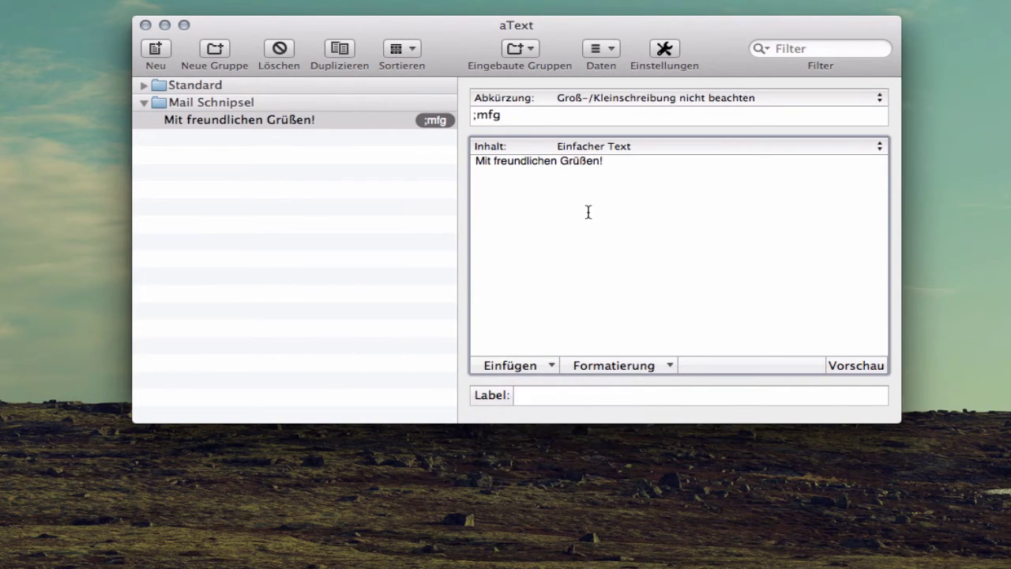
click(360, 221)
click(437, 119)
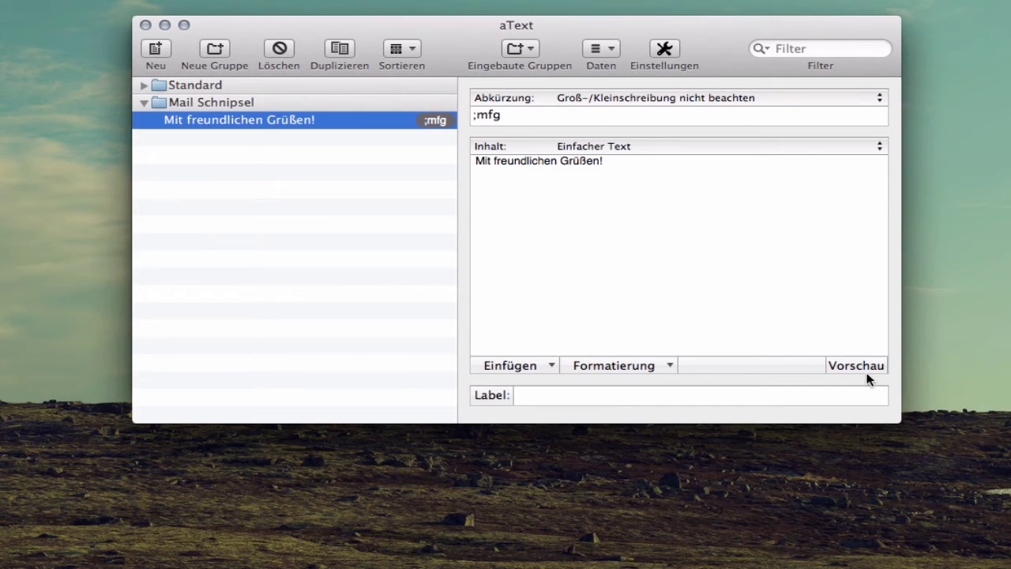
click(549, 394)
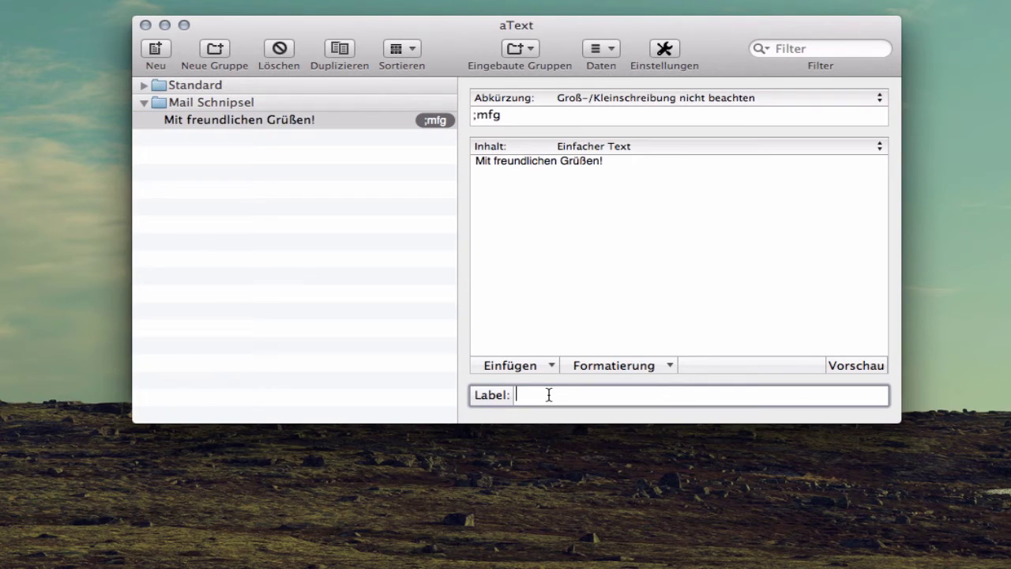
click(639, 325)
- Switch to the blank untitled document in the text editor and enlarge its font using the sample text "hd", which is deleted
double_click(24, 298)
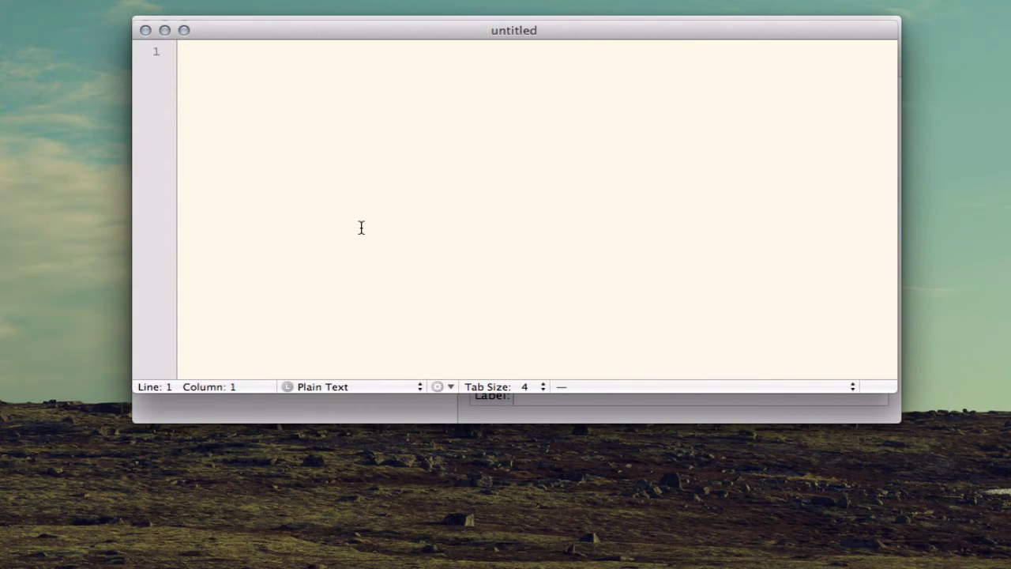
text(hd)
key(super+plus)
key(super+plus)
key(super+plus)
key(super+plus)
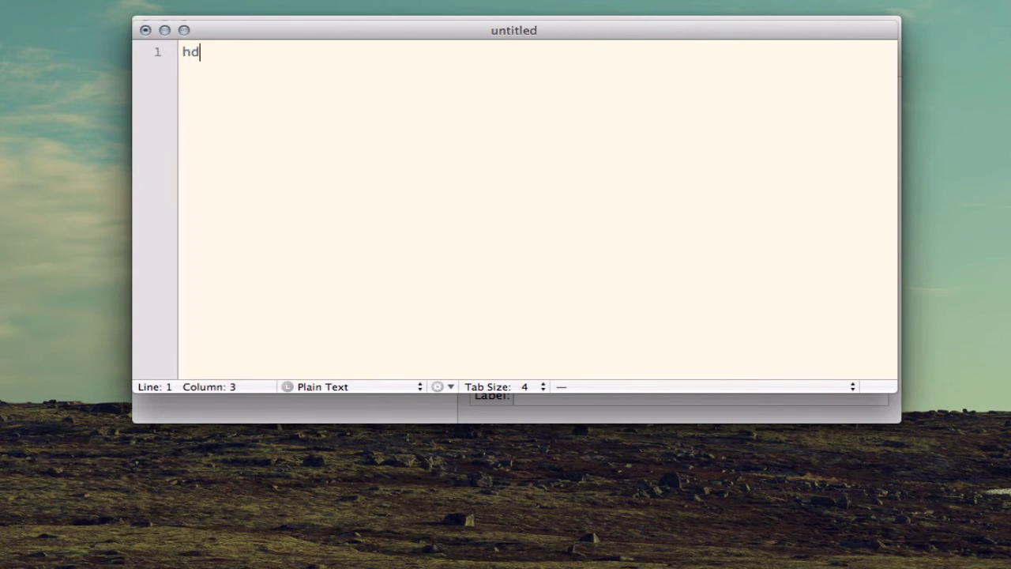
key(super+plus)
key(super+plus)
key(super+plus)
key(super+plus)
key(super+plus)
key(super+plus)
key(super+plus)
key(super+plus)
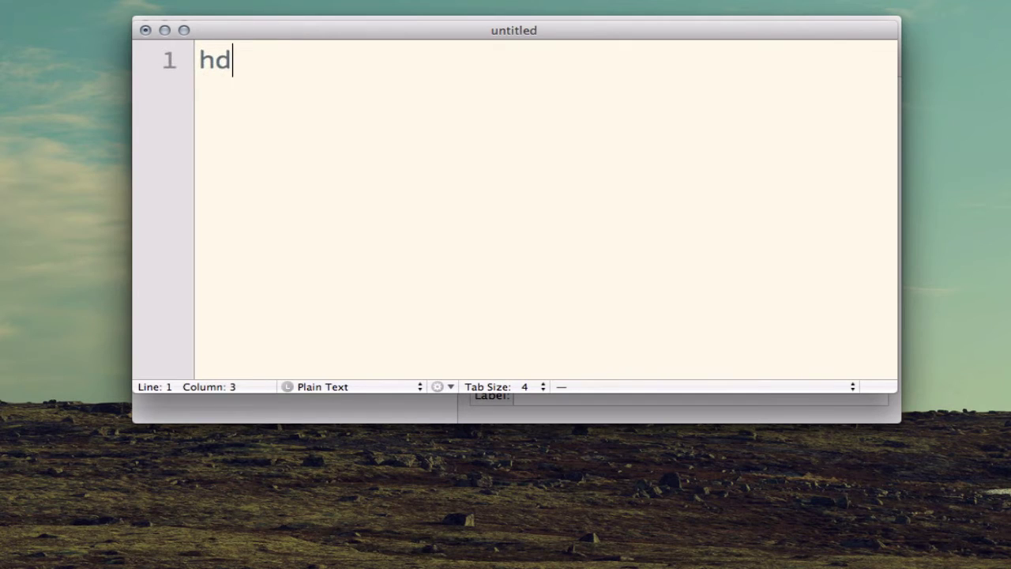
key(shift+super+Left)
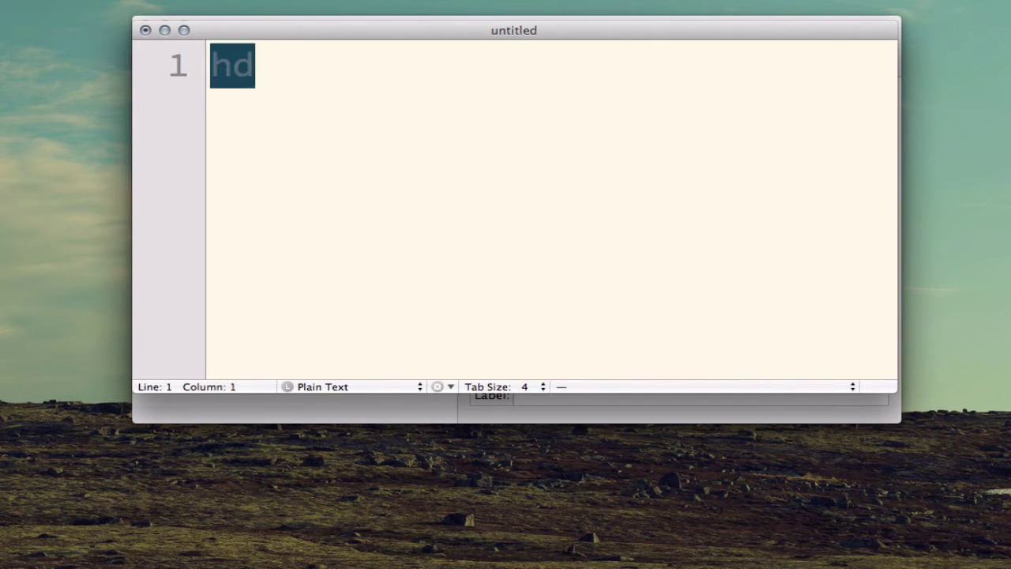
key(BackSpace)
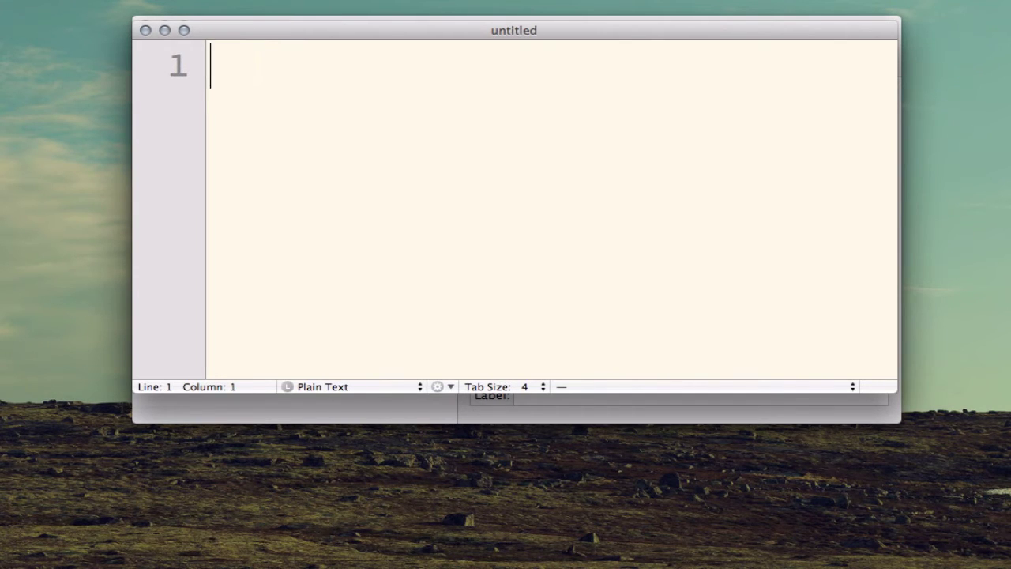
- Test the ";mfg" abbreviation in the blank document and return to aText
text(;mf)
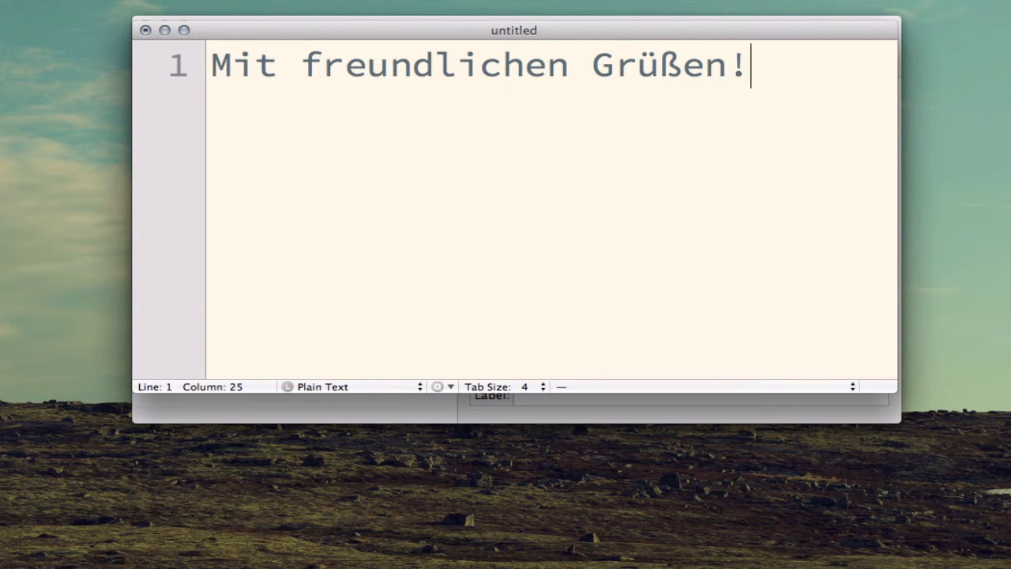
key(super+Tab)
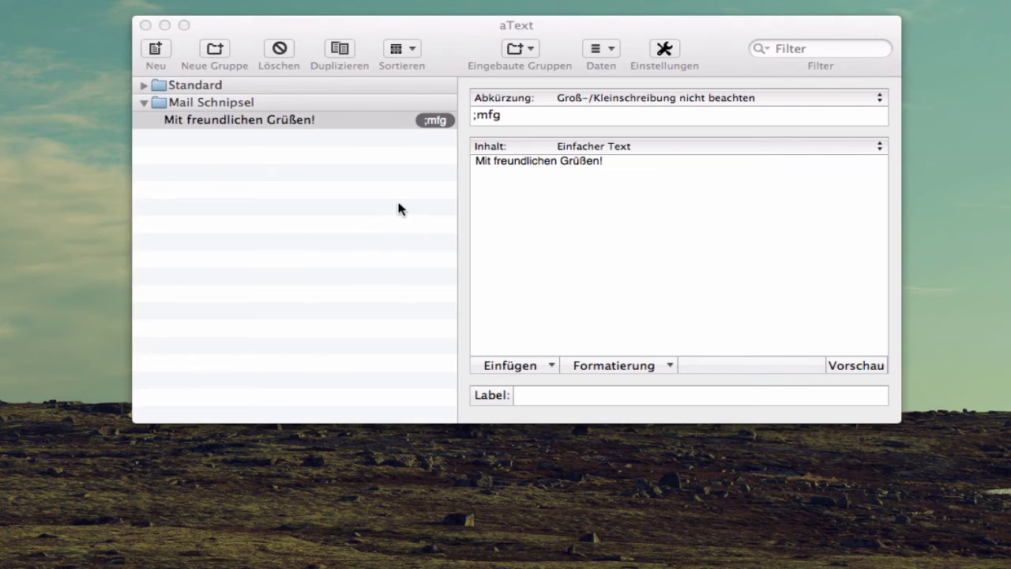
click(398, 216)
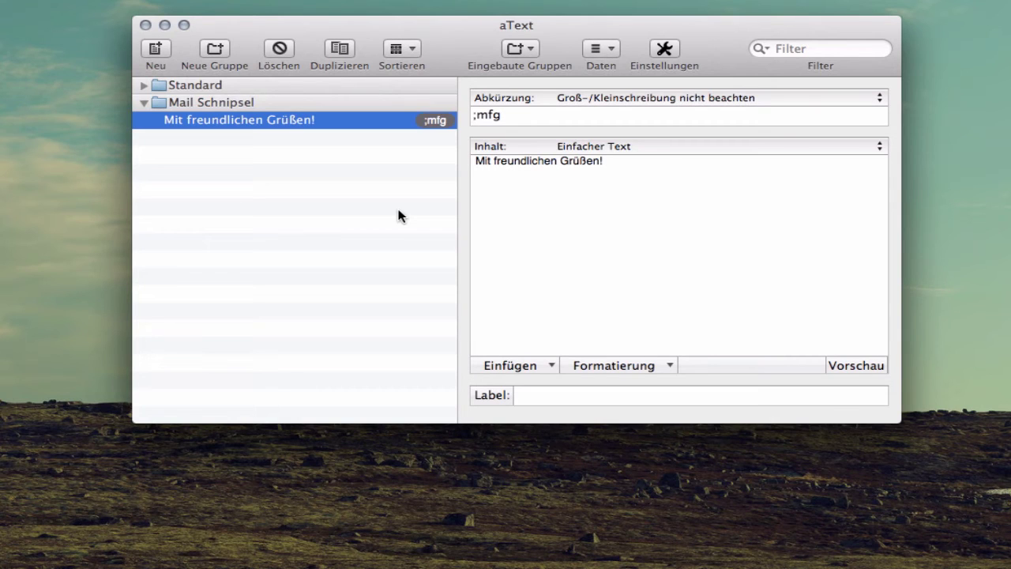
- Check the snippets in the Standard group, collapse it again and switch to the untitled TextMate document
click(143, 86)
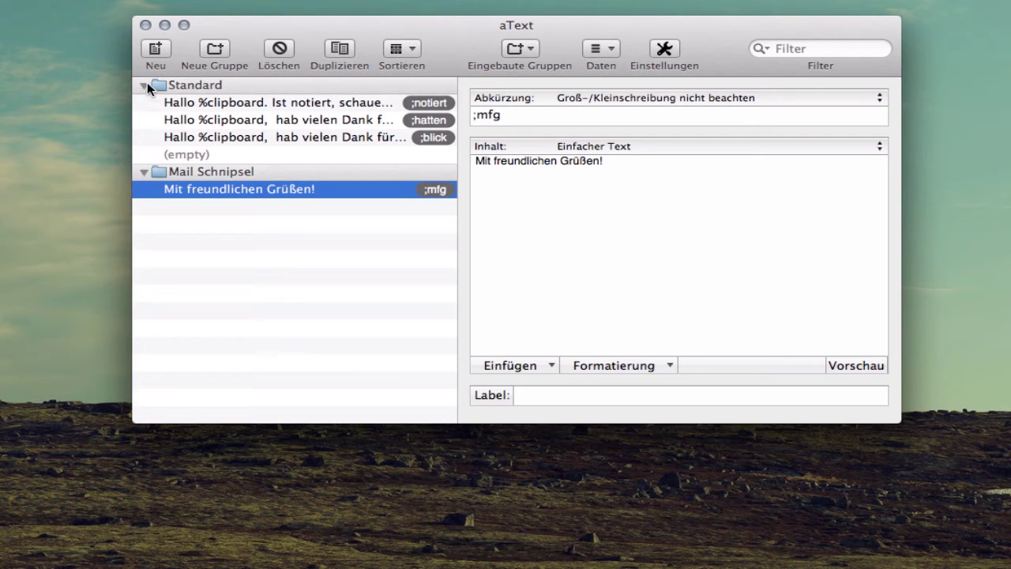
click(143, 85)
click(0, 324)
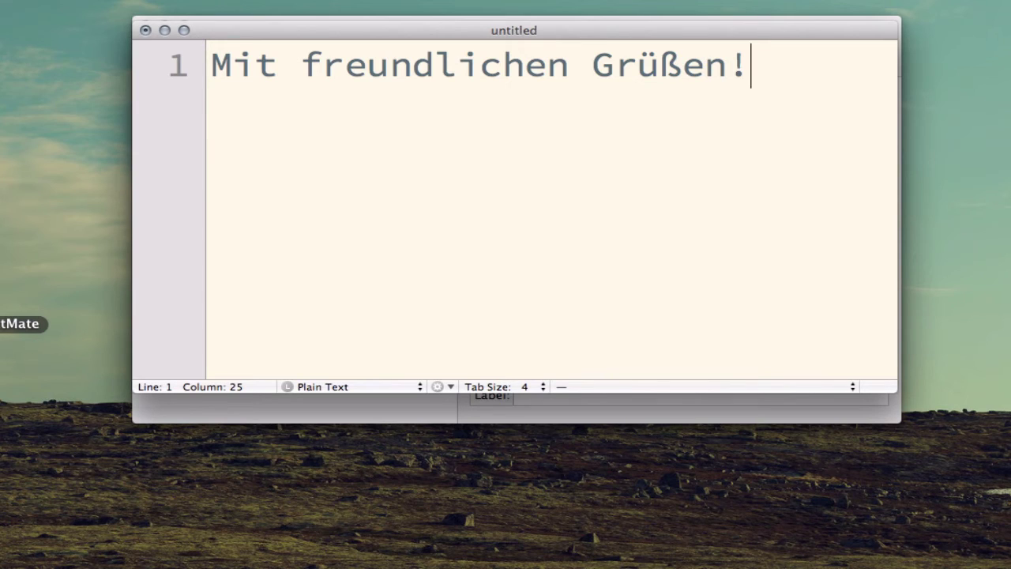
- Replace the document's text with the sample message "Habt ihr schon gesehen?" and a second line reading "Gruß" plus the sender's first name
key(super+a)
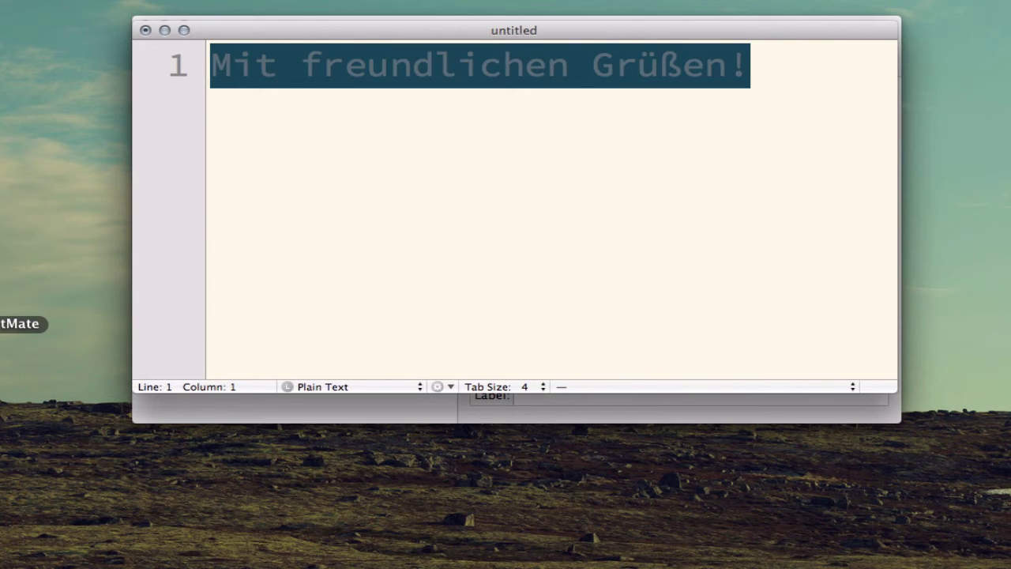
text(Habt )
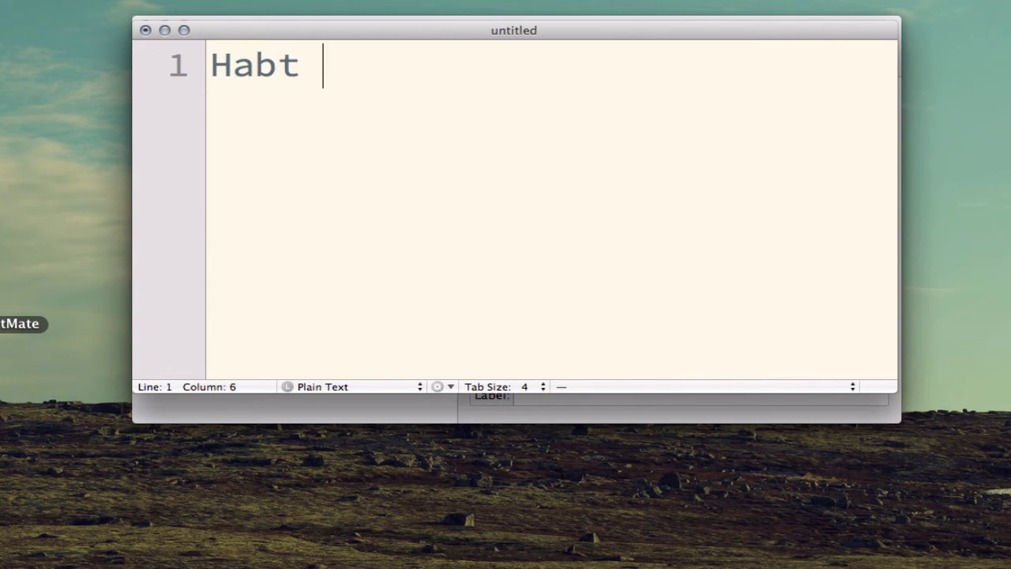
text(ihr shcon)
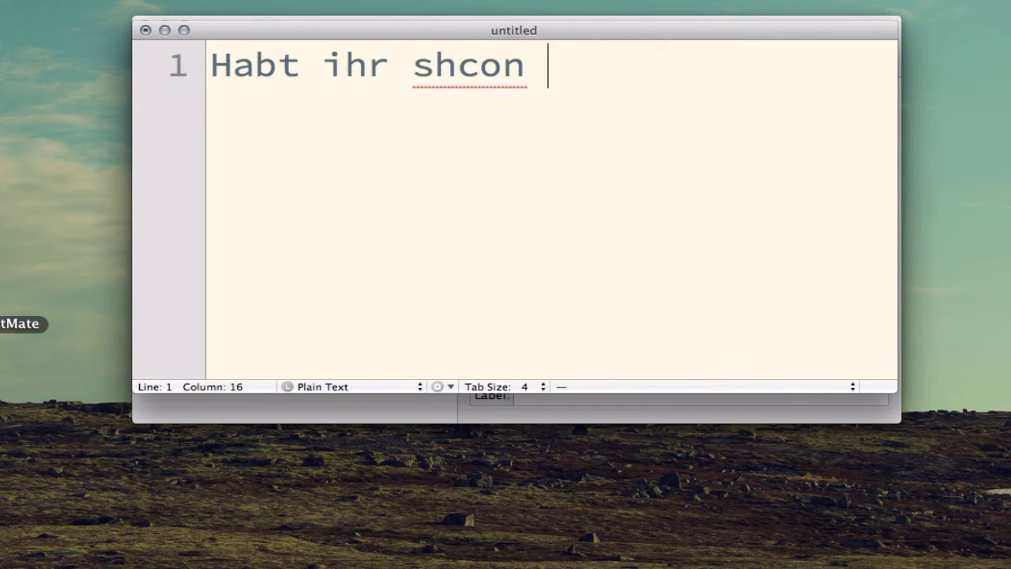
key(alt+BackSpace)
text(schon)
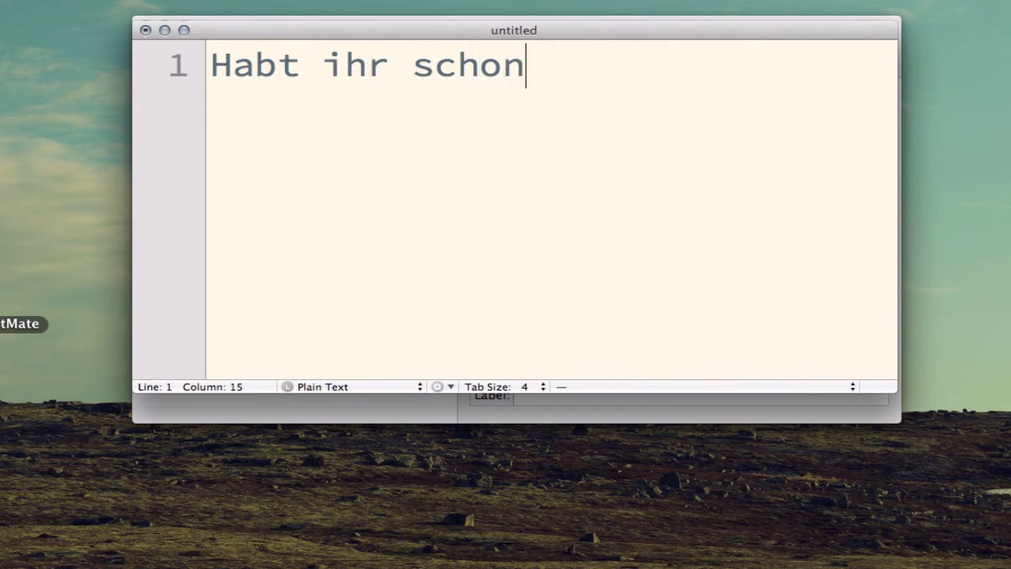
text( gesehen?)
key(Return)
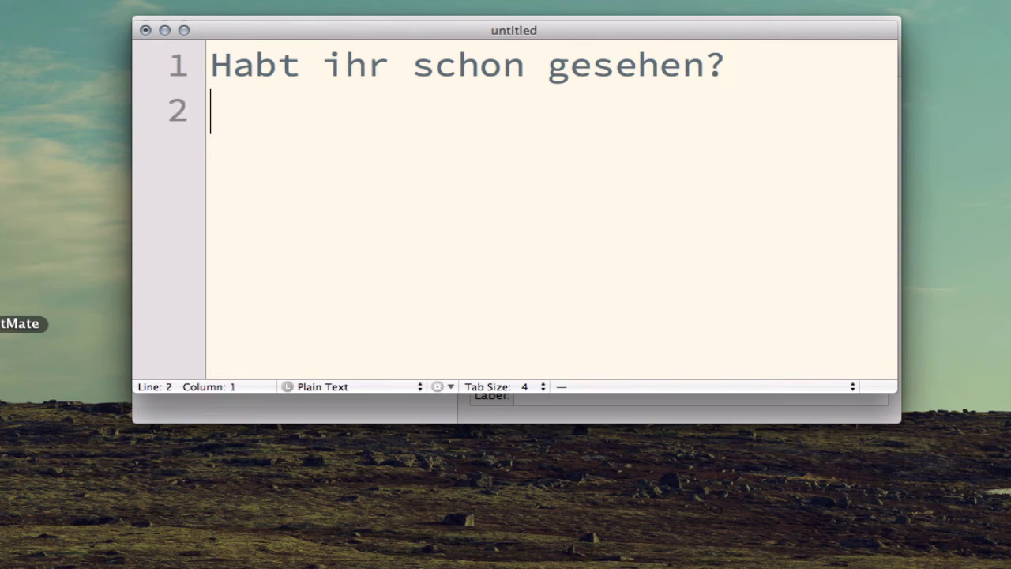
text(Gruß Franz)
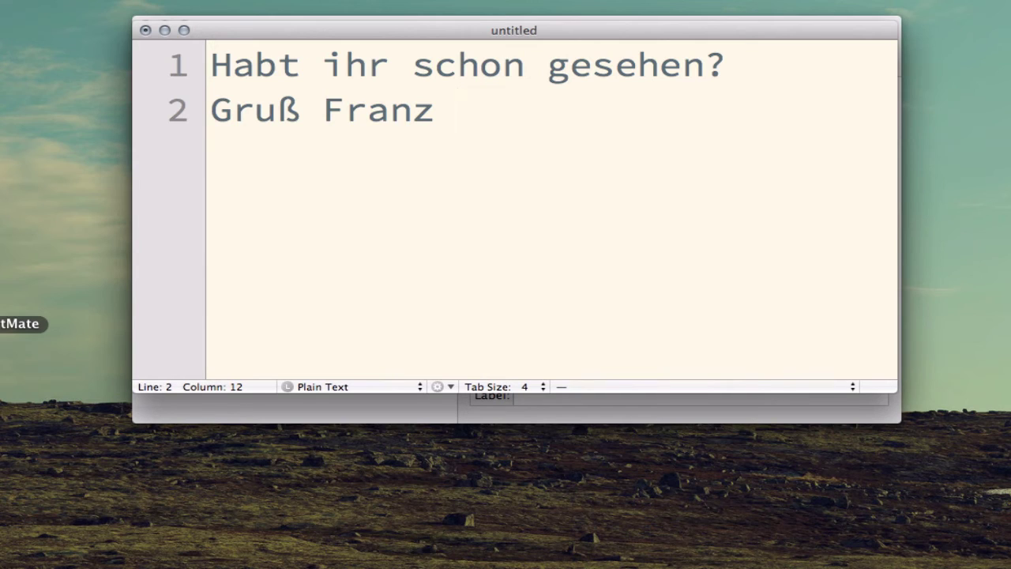
- Copy the sender's first name from the closing line and clear the whole document
key(Left)
key(shift+alt+Left)
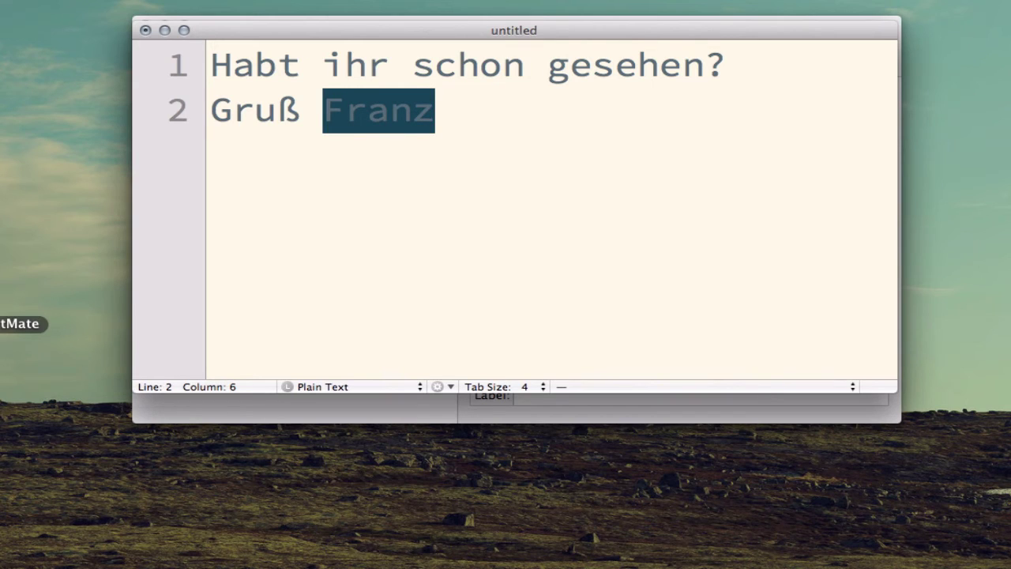
key(Right)
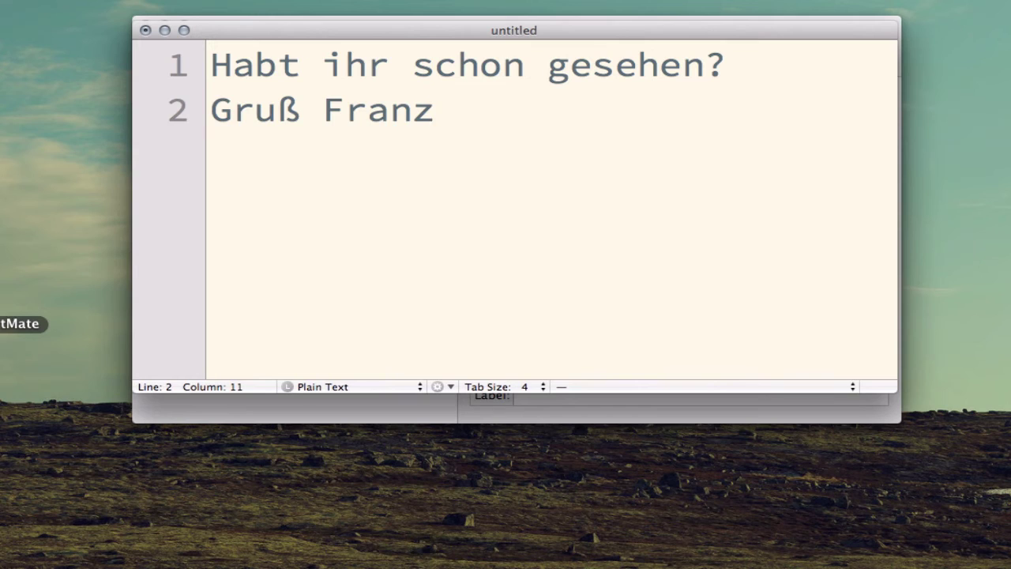
key(super+a)
key(BackSpace)
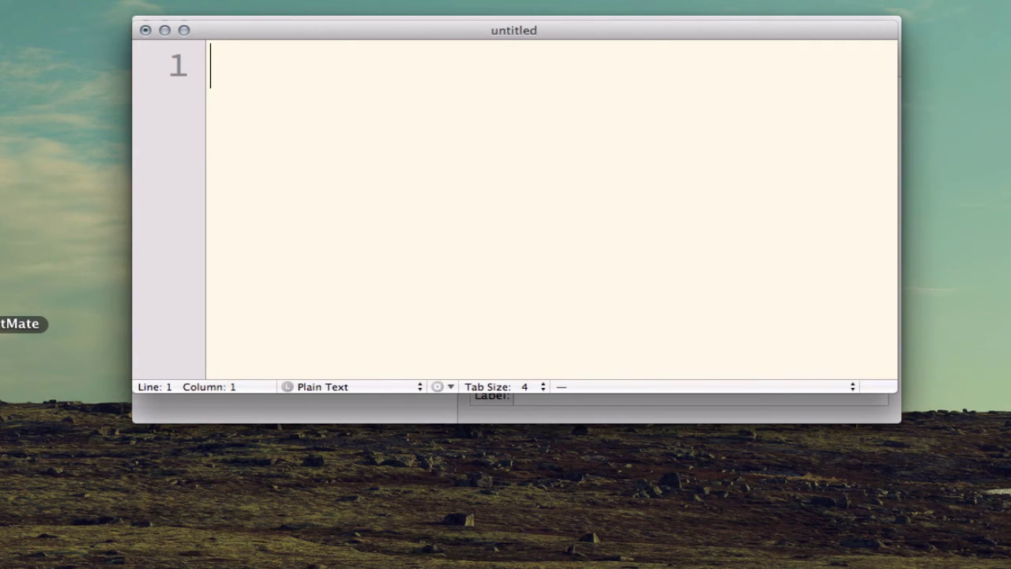
- Test the ";hatten" abbreviation in the blank document, checking the pasted name in the salutation and the cursor's place on the empty line
text(;hate)
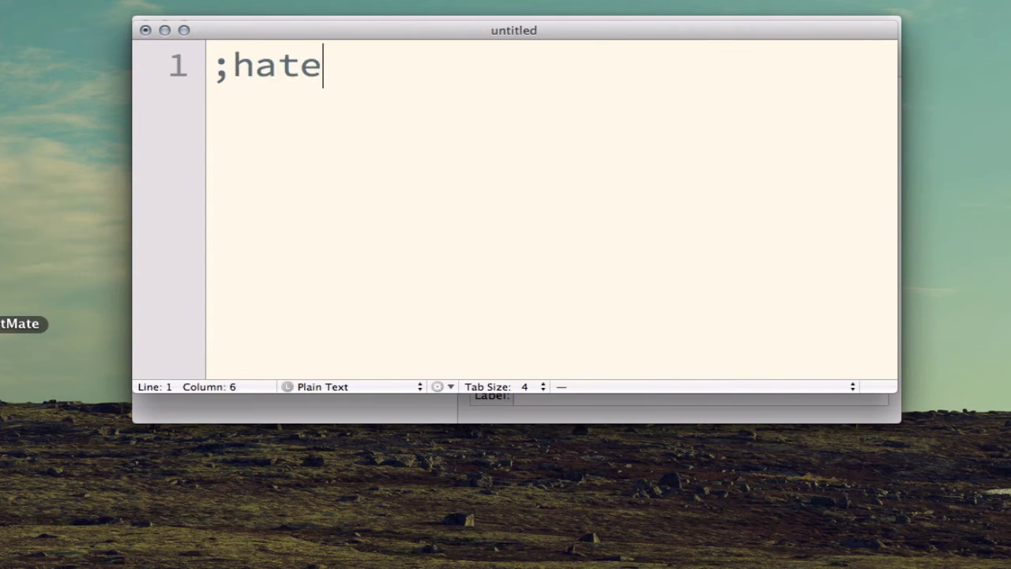
key(BackSpace)
text(t)
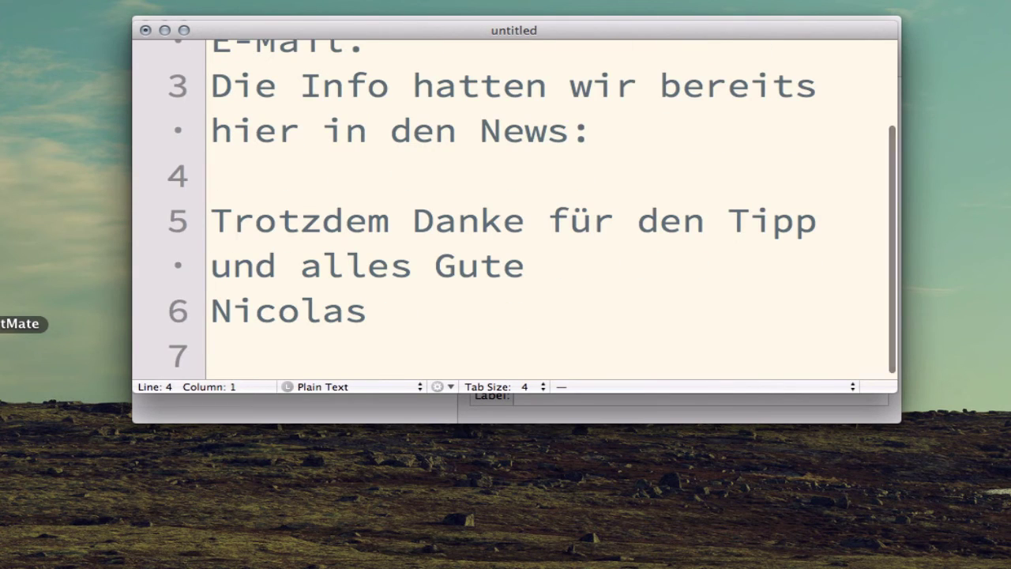
scroll(388, 253, up, 2)
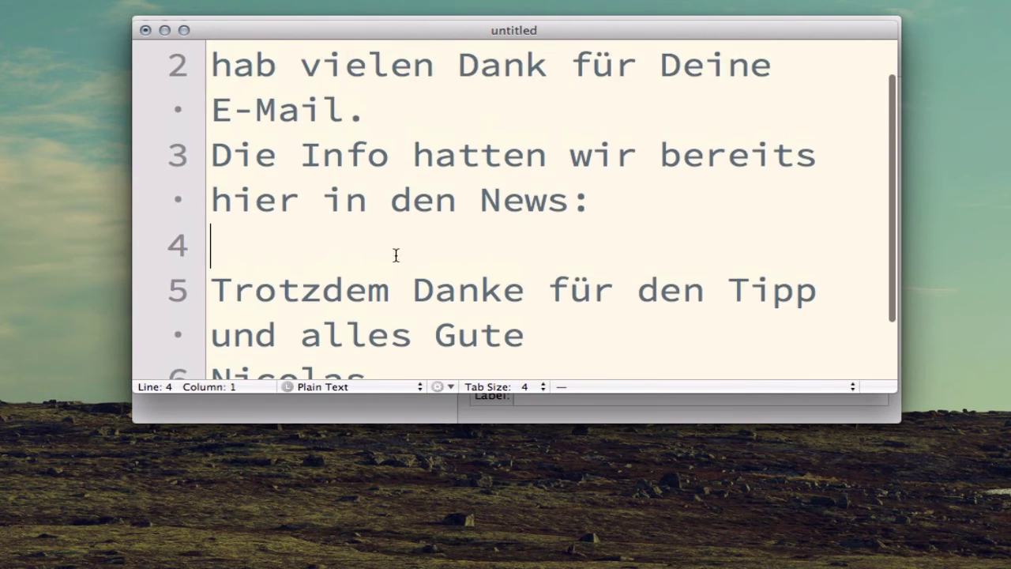
scroll(396, 255, up, 2)
double_click(406, 75)
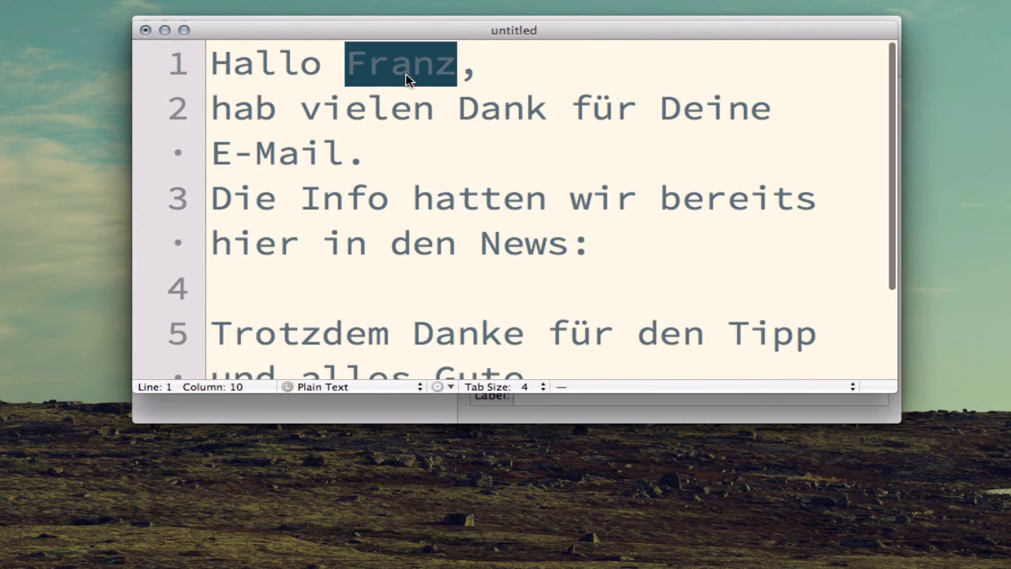
scroll(395, 87, down, 2)
click(272, 224)
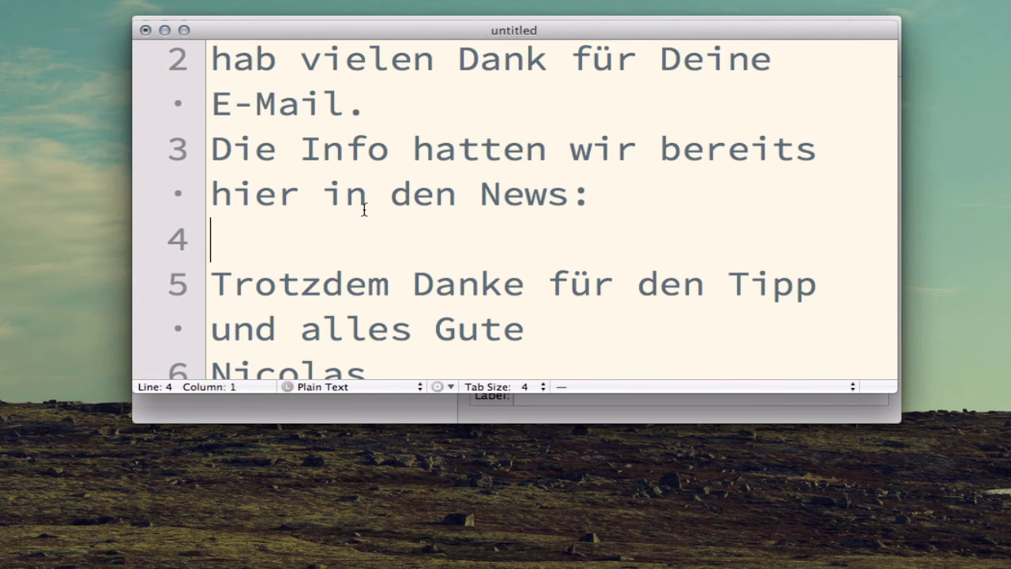
- Delete the expanded reply from the document and minimize its window to return to aText
key(super+a)
key(BackSpace)
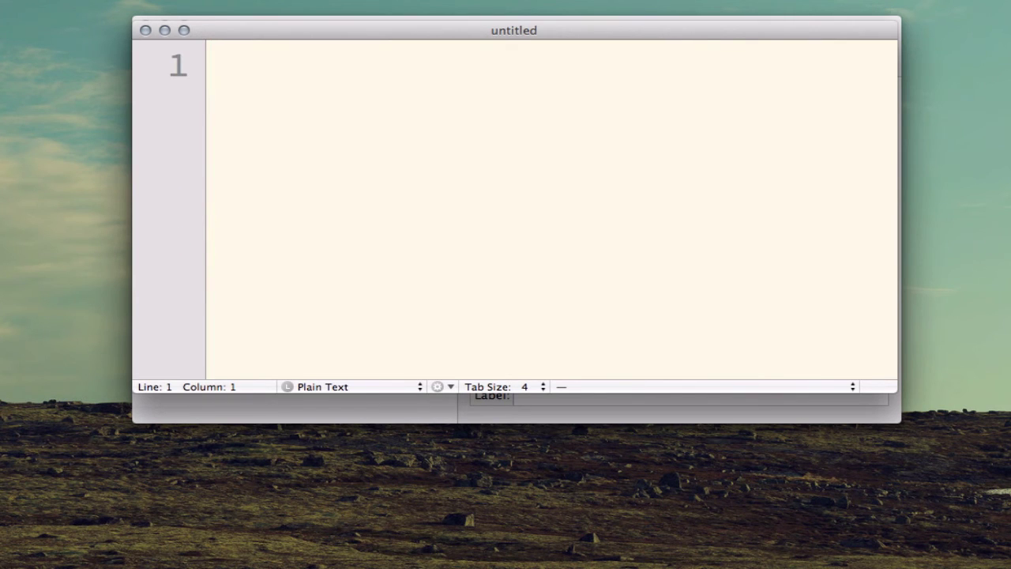
click(164, 30)
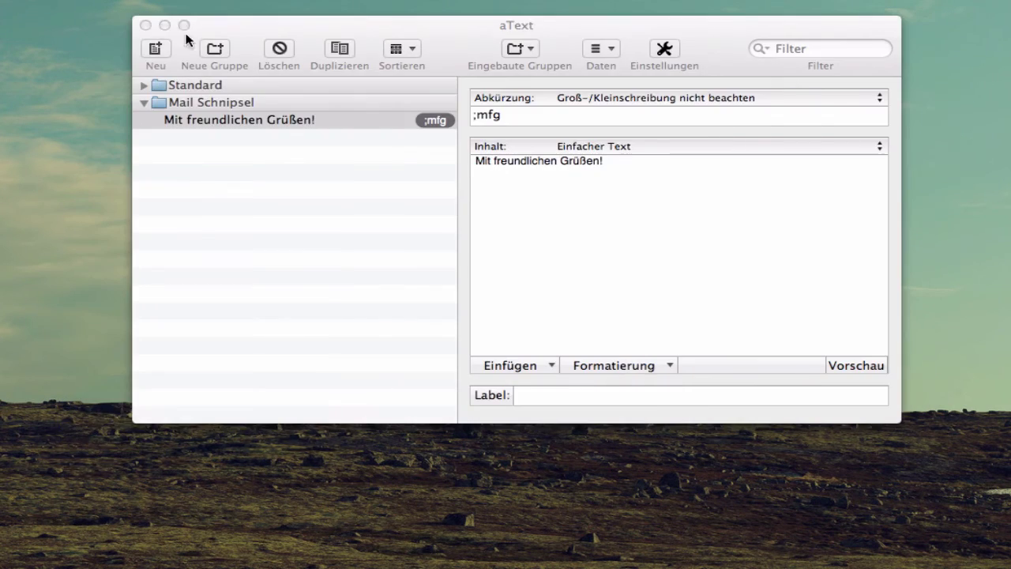
- Examine the ";hatten" snippet in the Standard group, including its %clipboard placeholder and cursor placeholder
click(142, 85)
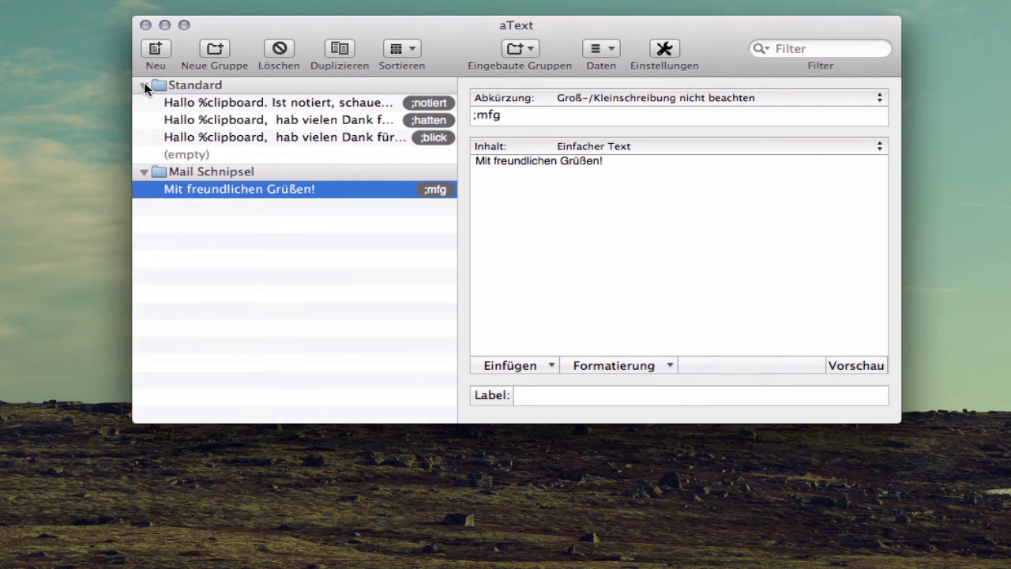
click(354, 124)
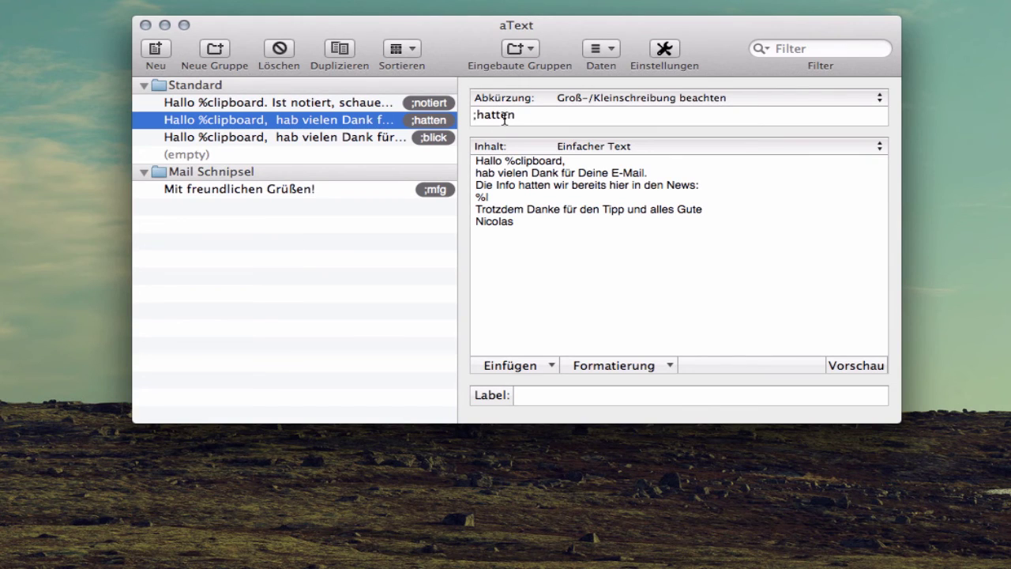
double_click(540, 158)
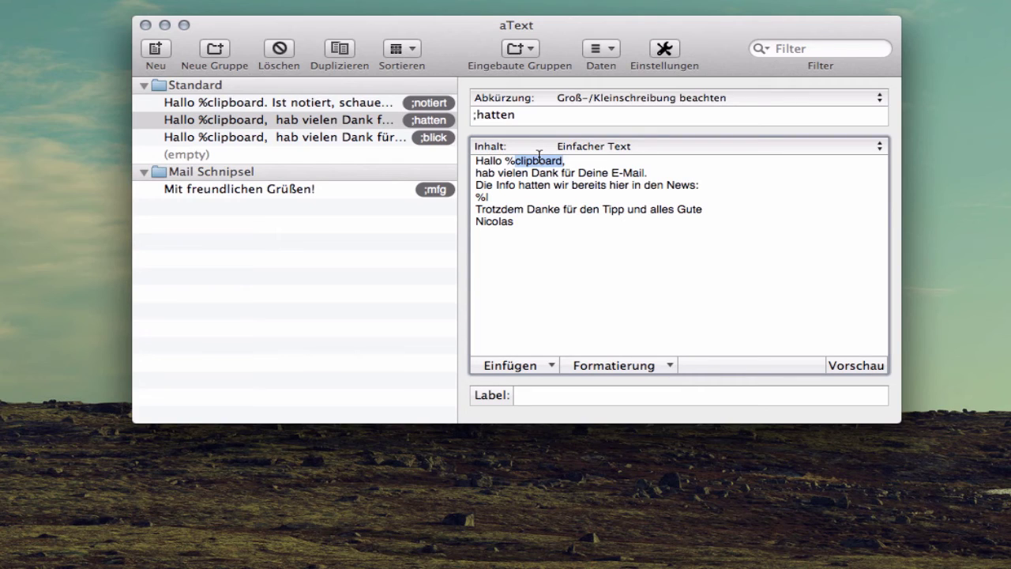
click(491, 197)
- Review aText's general, hotkey and backup settings, close them and clear the snippet selection
click(665, 51)
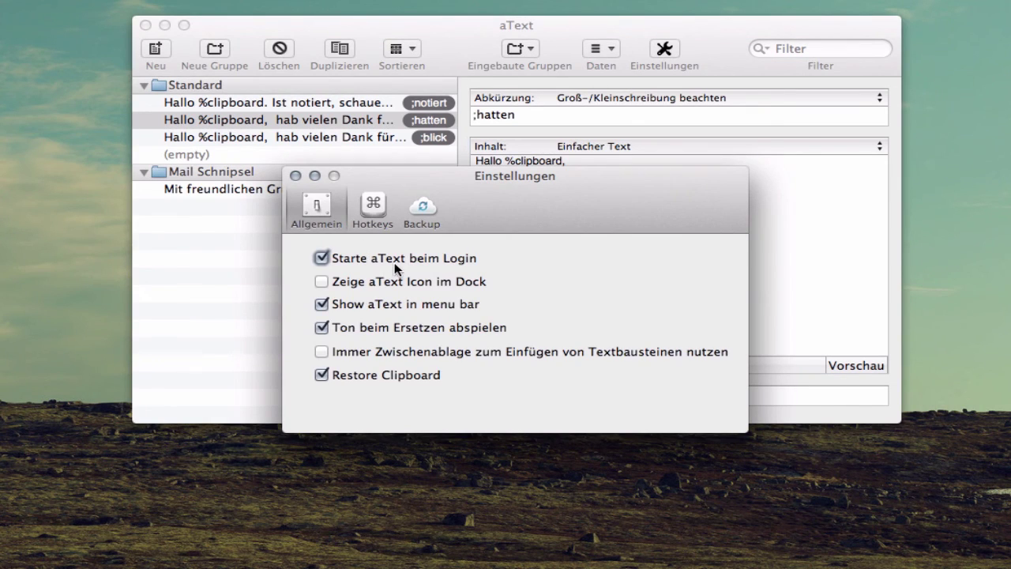
click(386, 216)
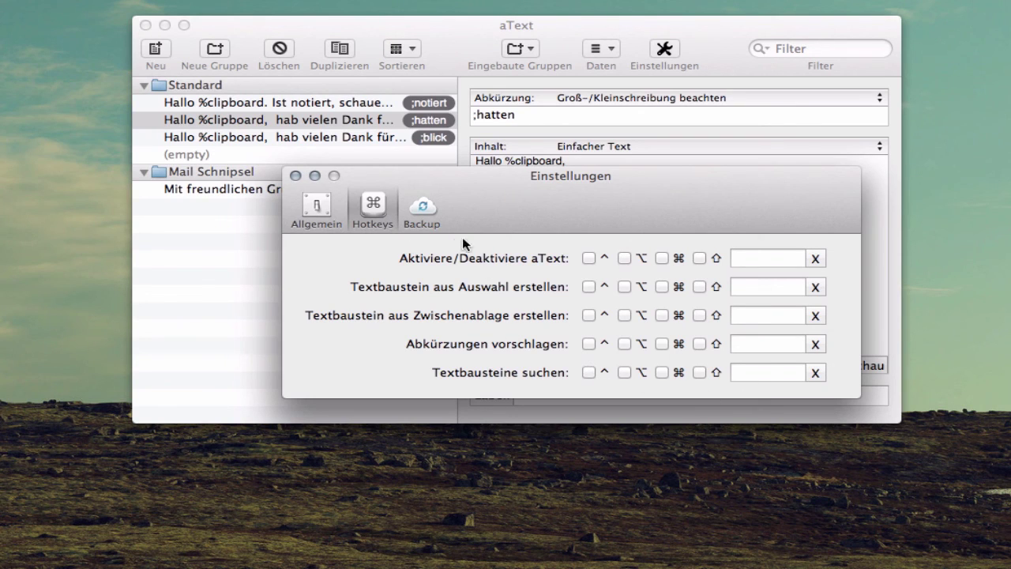
click(415, 211)
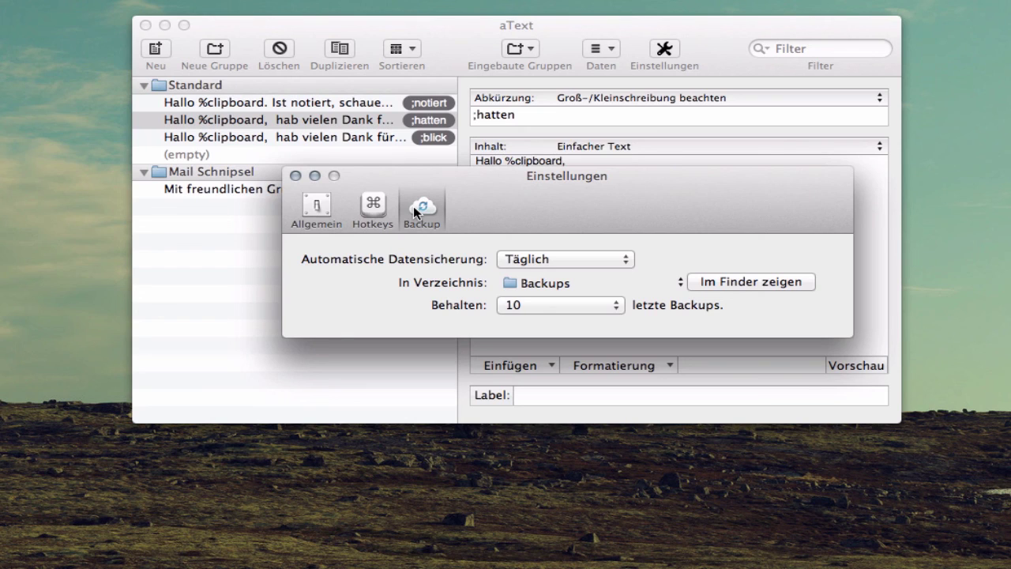
click(294, 175)
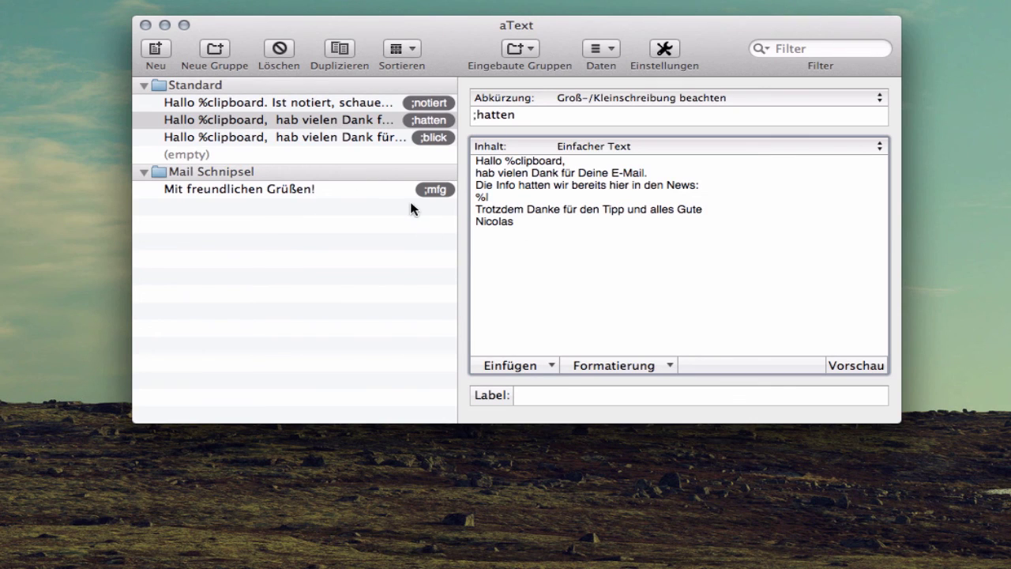
click(395, 267)
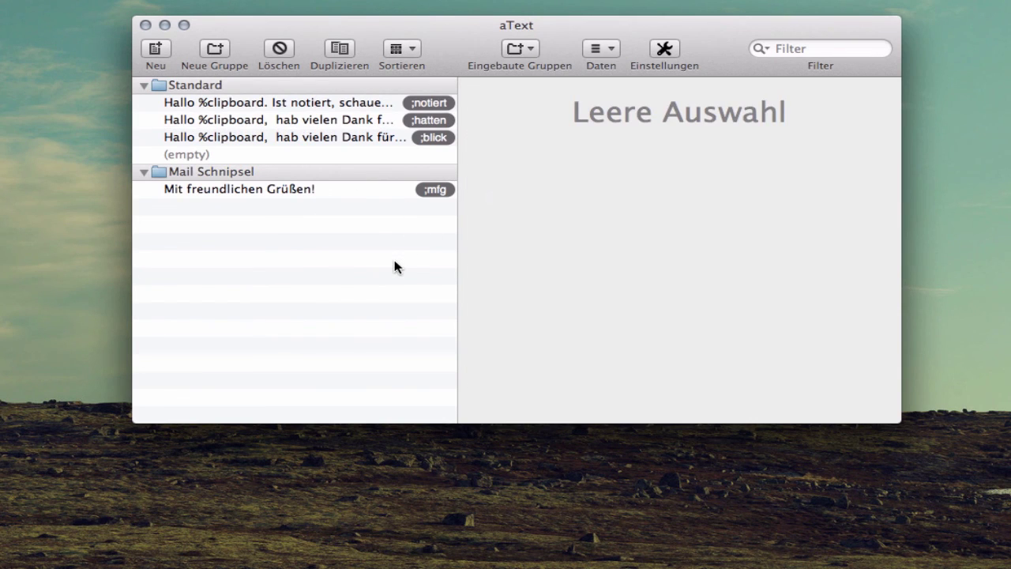